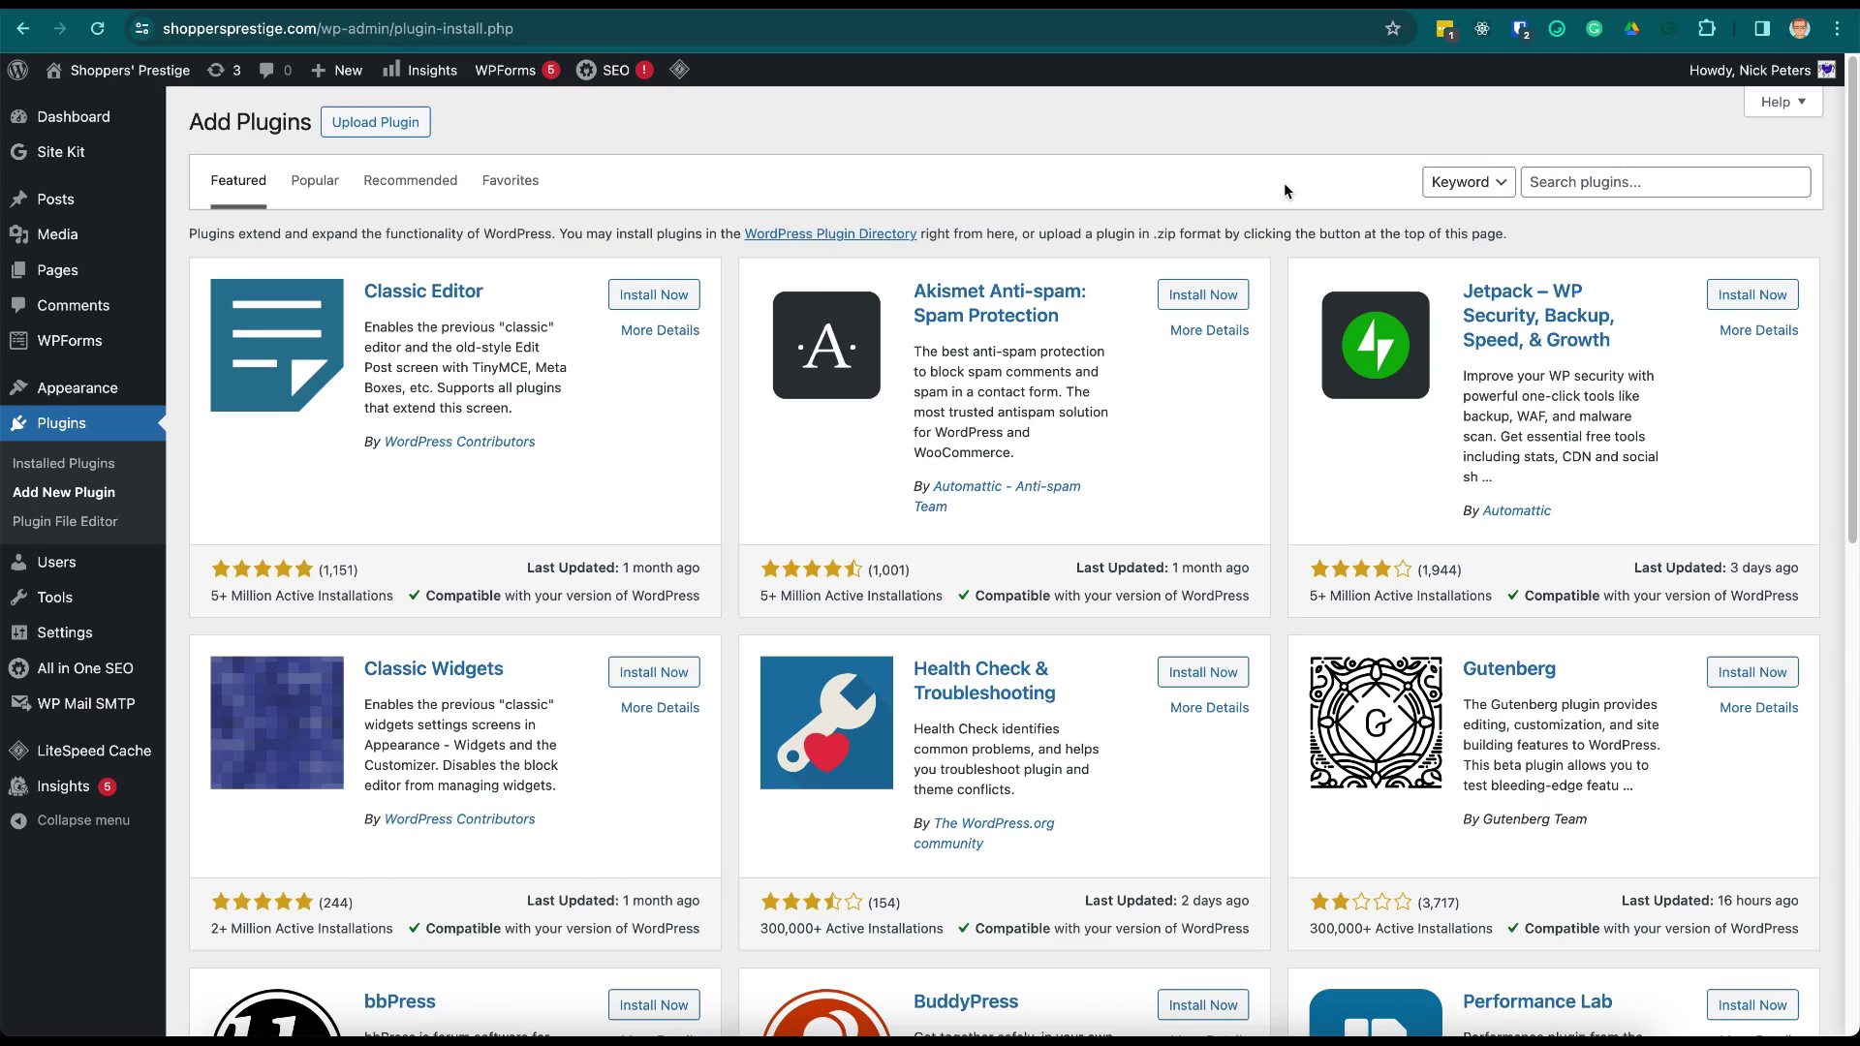
Go to the Add Plugins page and select the plugin search box.
{"action": "left_click", "coordinate": [87, 497]}
{"action": "left_click", "coordinate": [1574, 183]}
{"action": "type", "text": "n"}
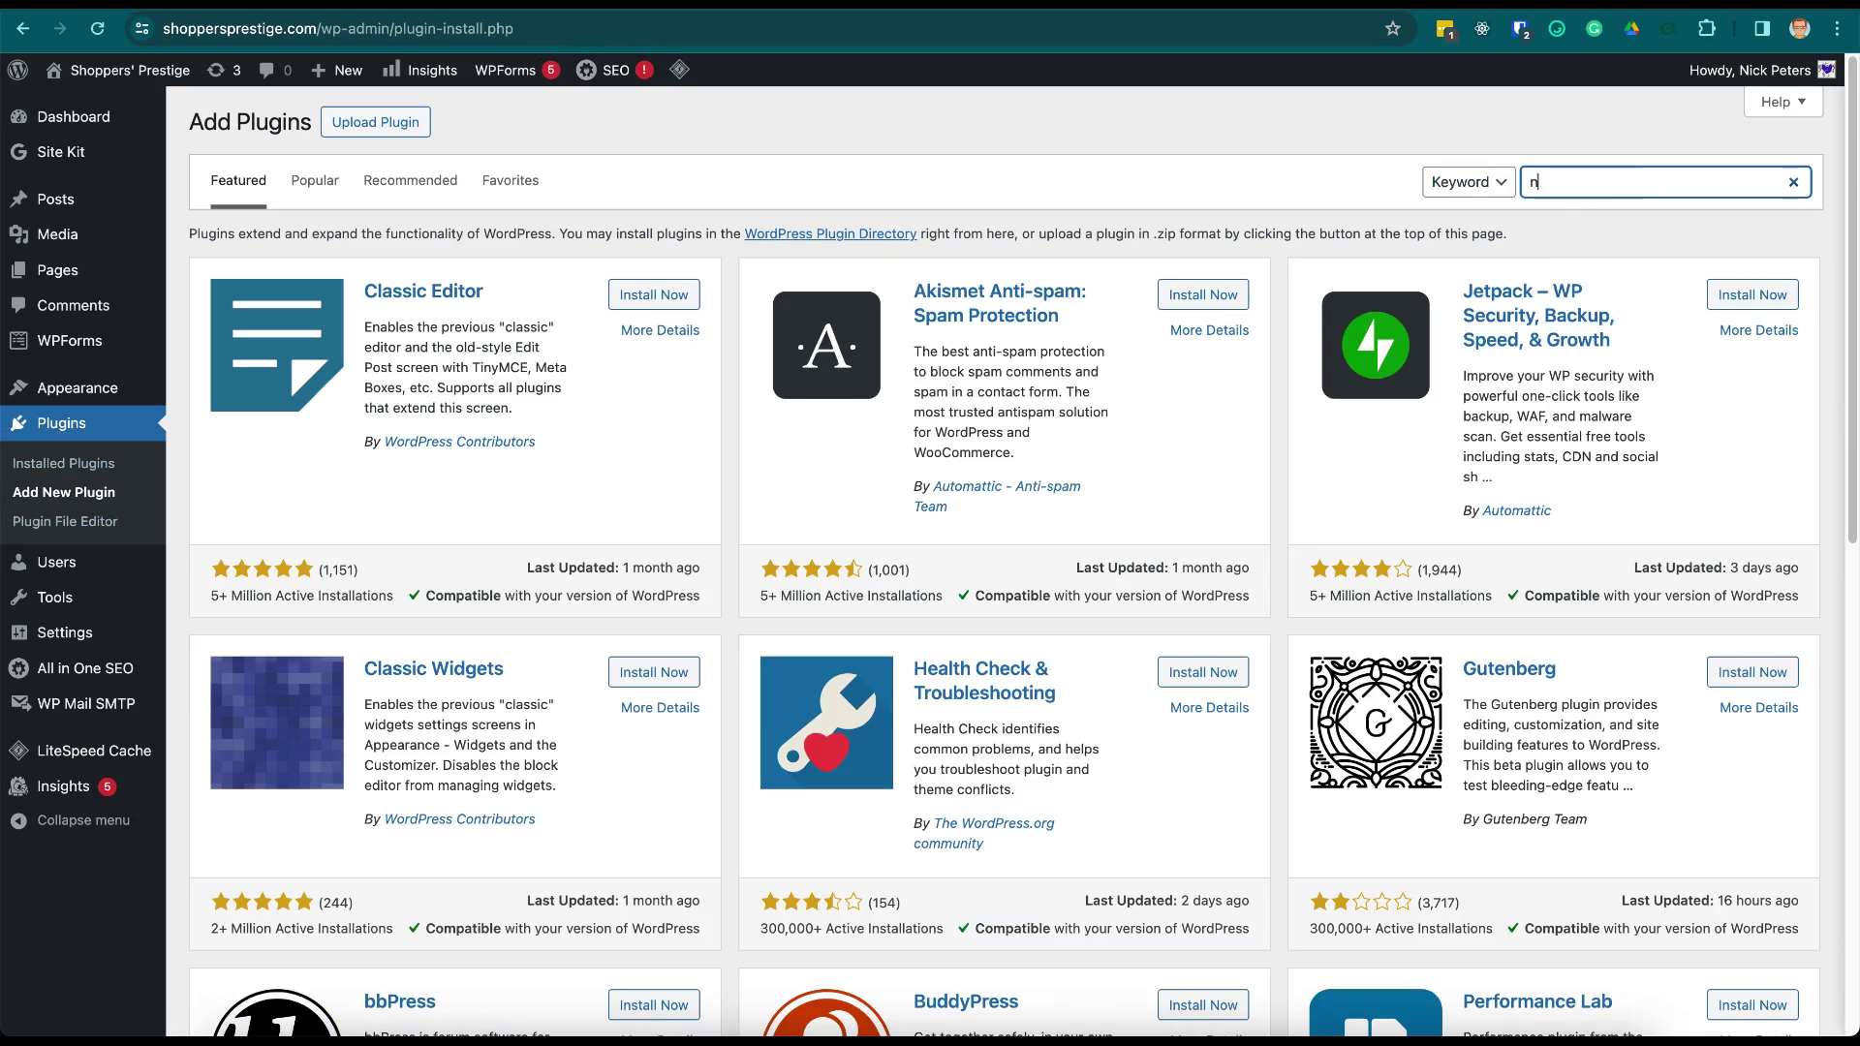
{"action": "type", "text": "o"}
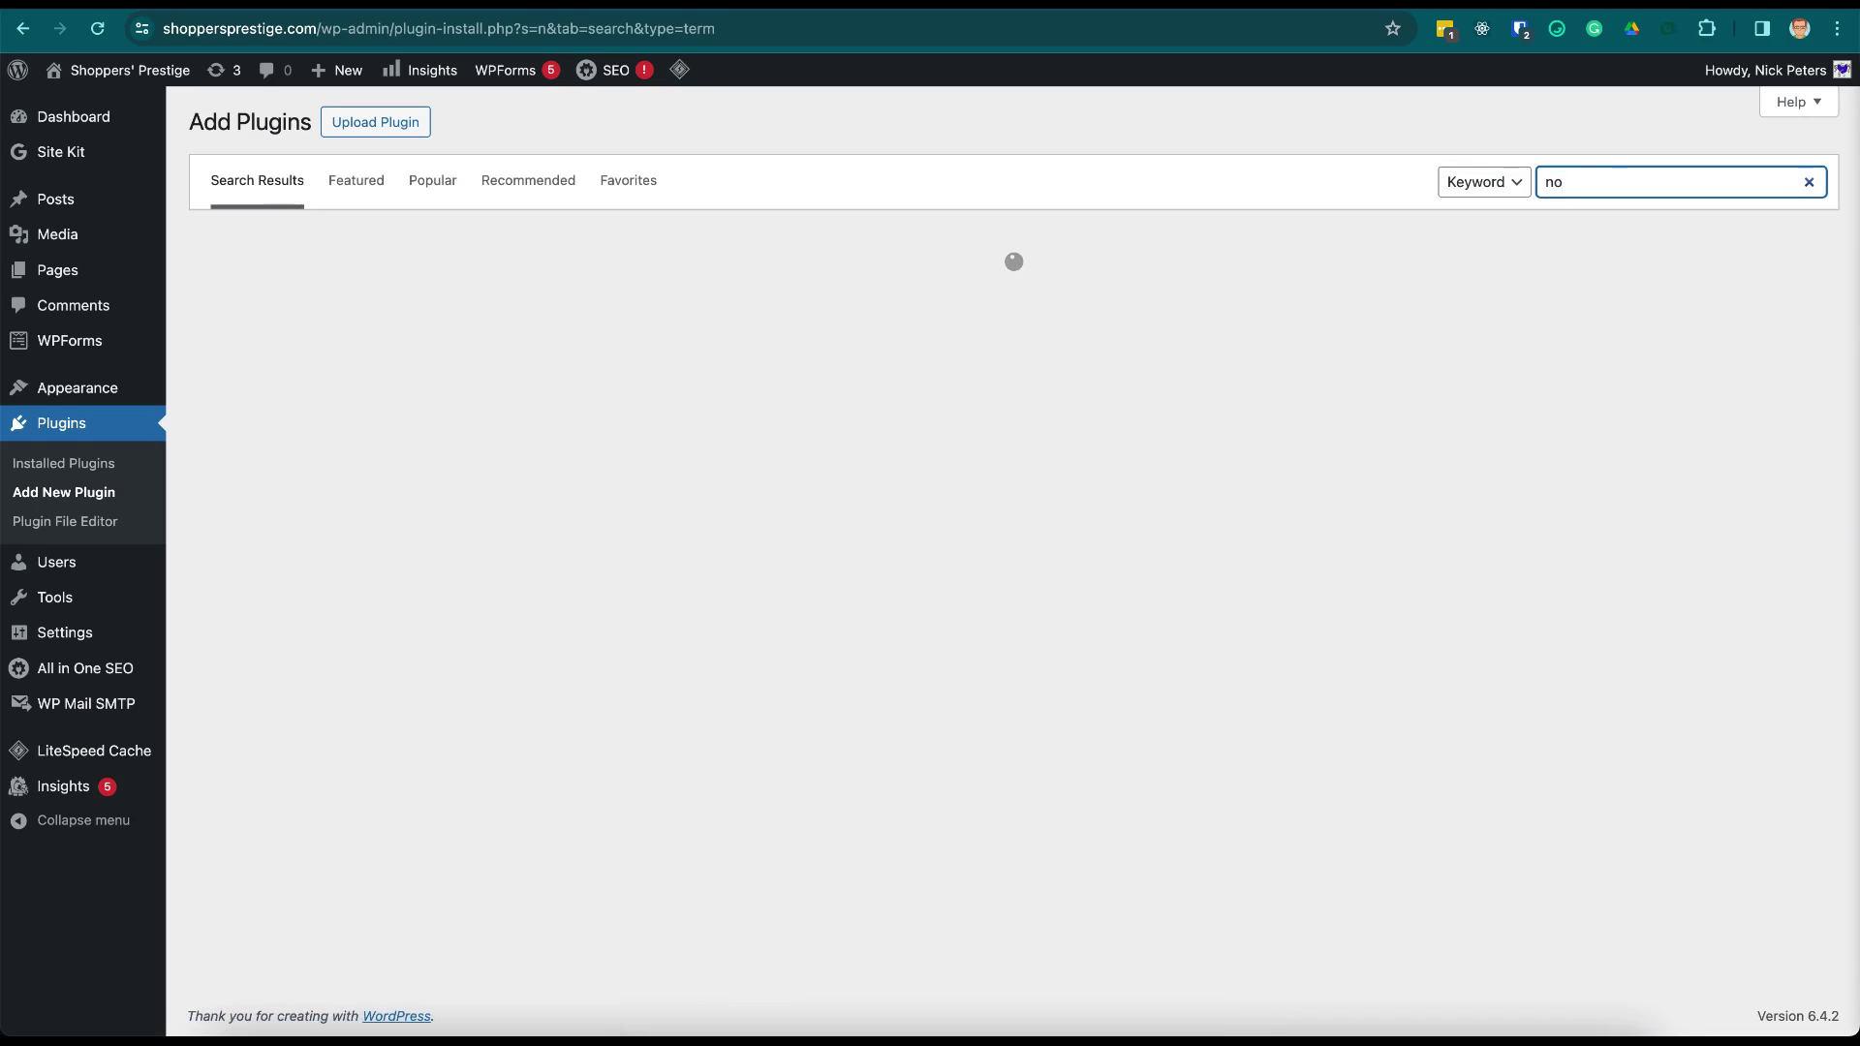
{"action": "type", "text": "ccaptc"}
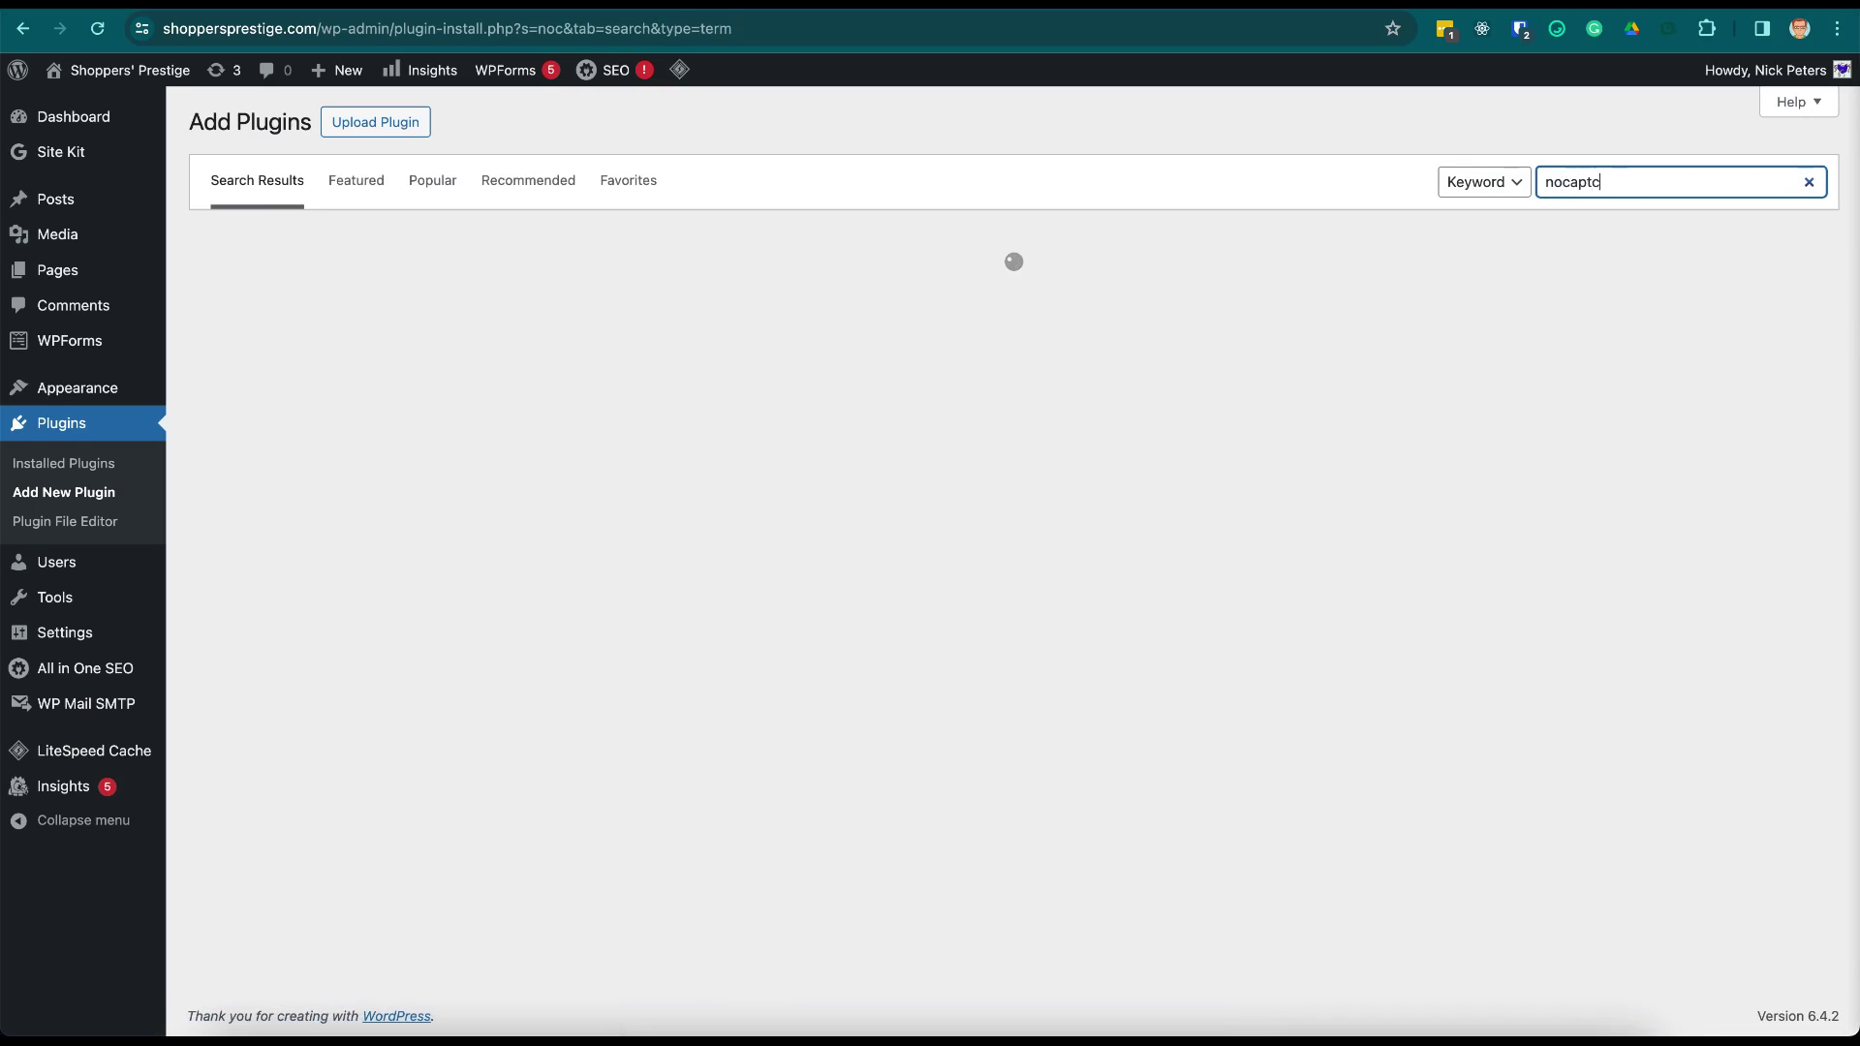
{"action": "type", "text": "ha"}
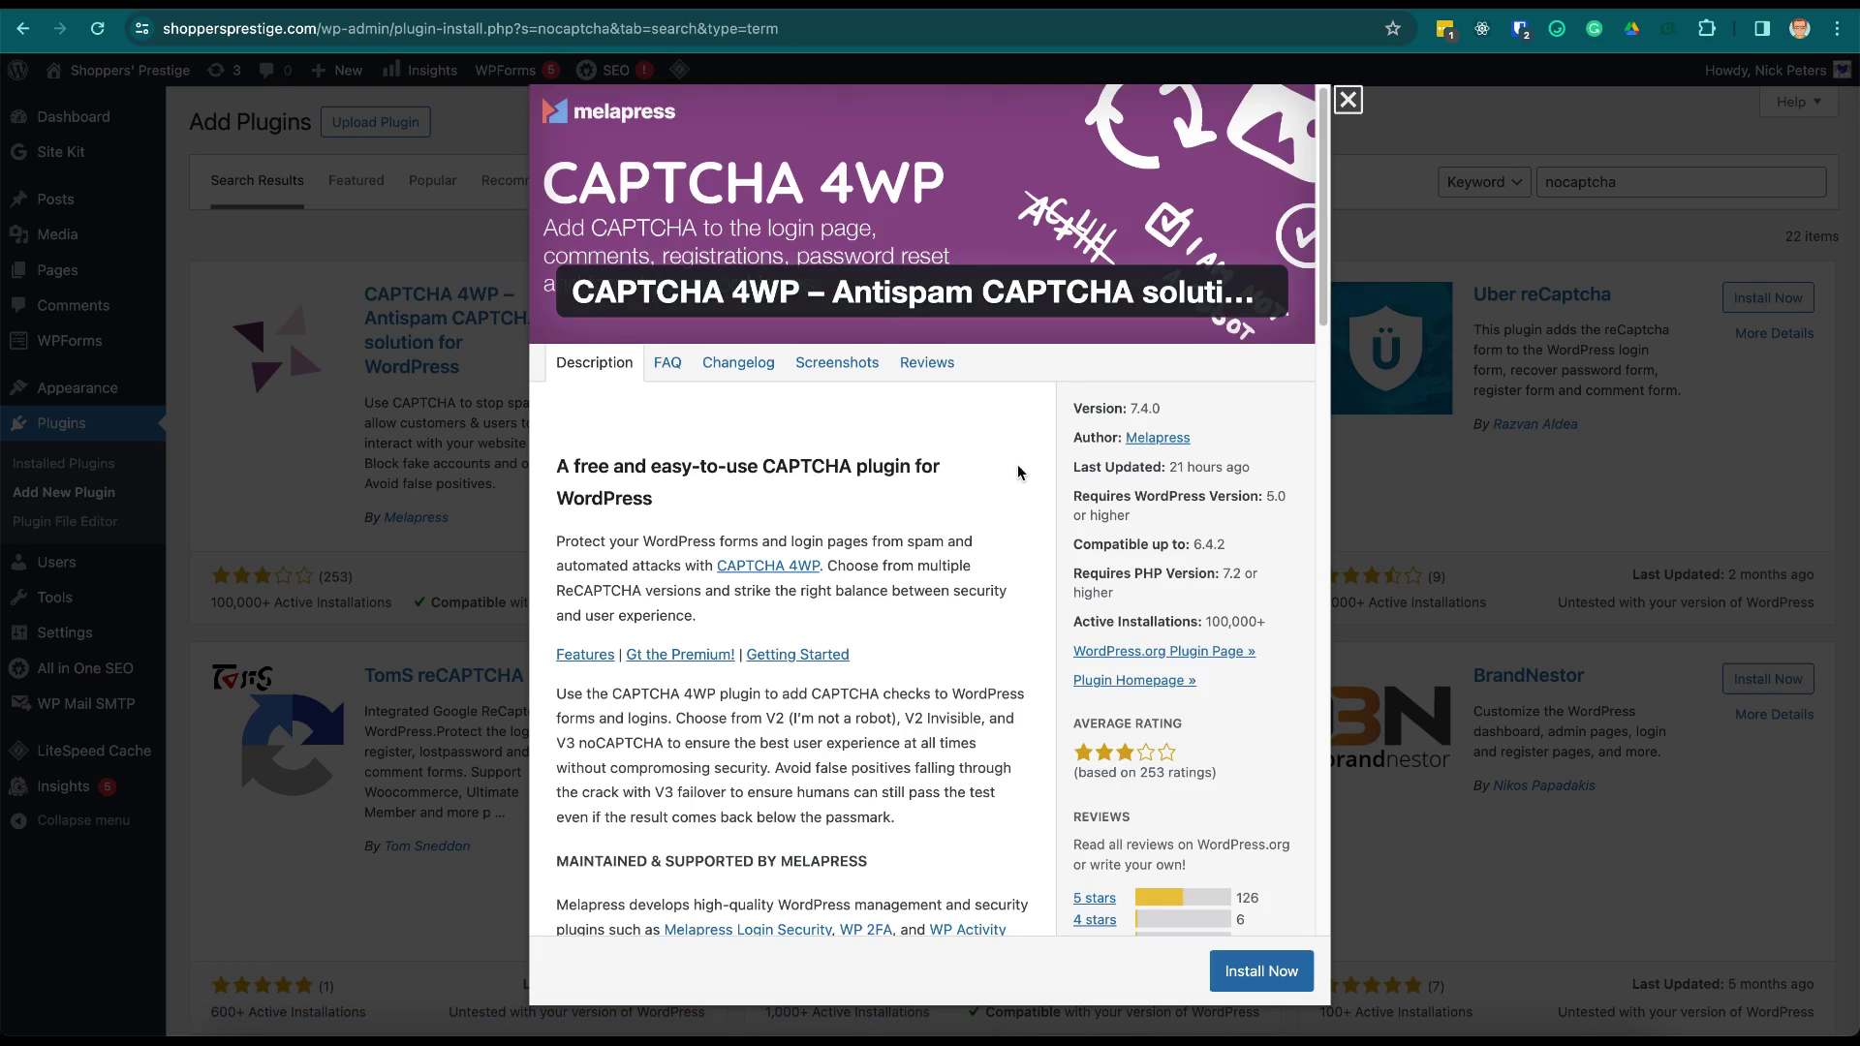
{"action": "scroll", "coordinate": [1017, 464], "scroll_direction": "down", "scroll_amount": 4}
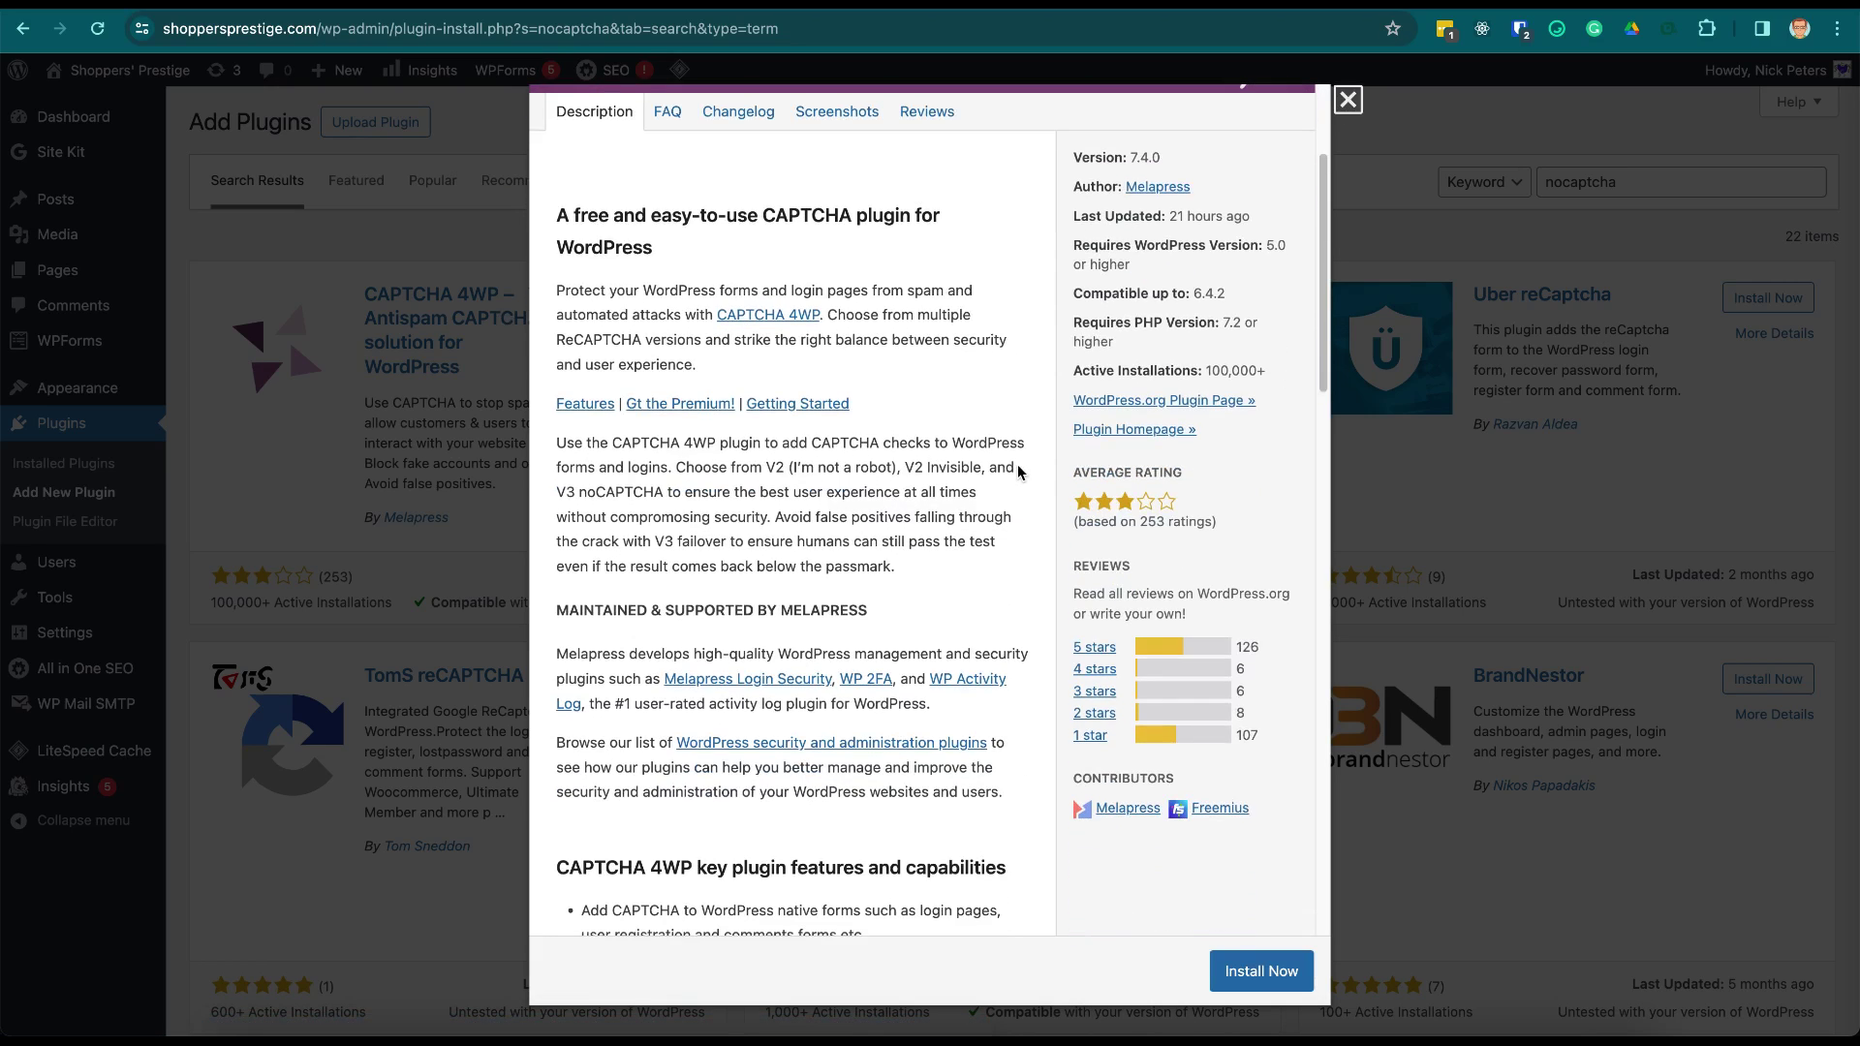
{"action": "scroll", "coordinate": [1017, 463], "scroll_direction": "down", "scroll_amount": 2}
{"action": "scroll", "coordinate": [1017, 464], "scroll_direction": "up", "scroll_amount": 1}
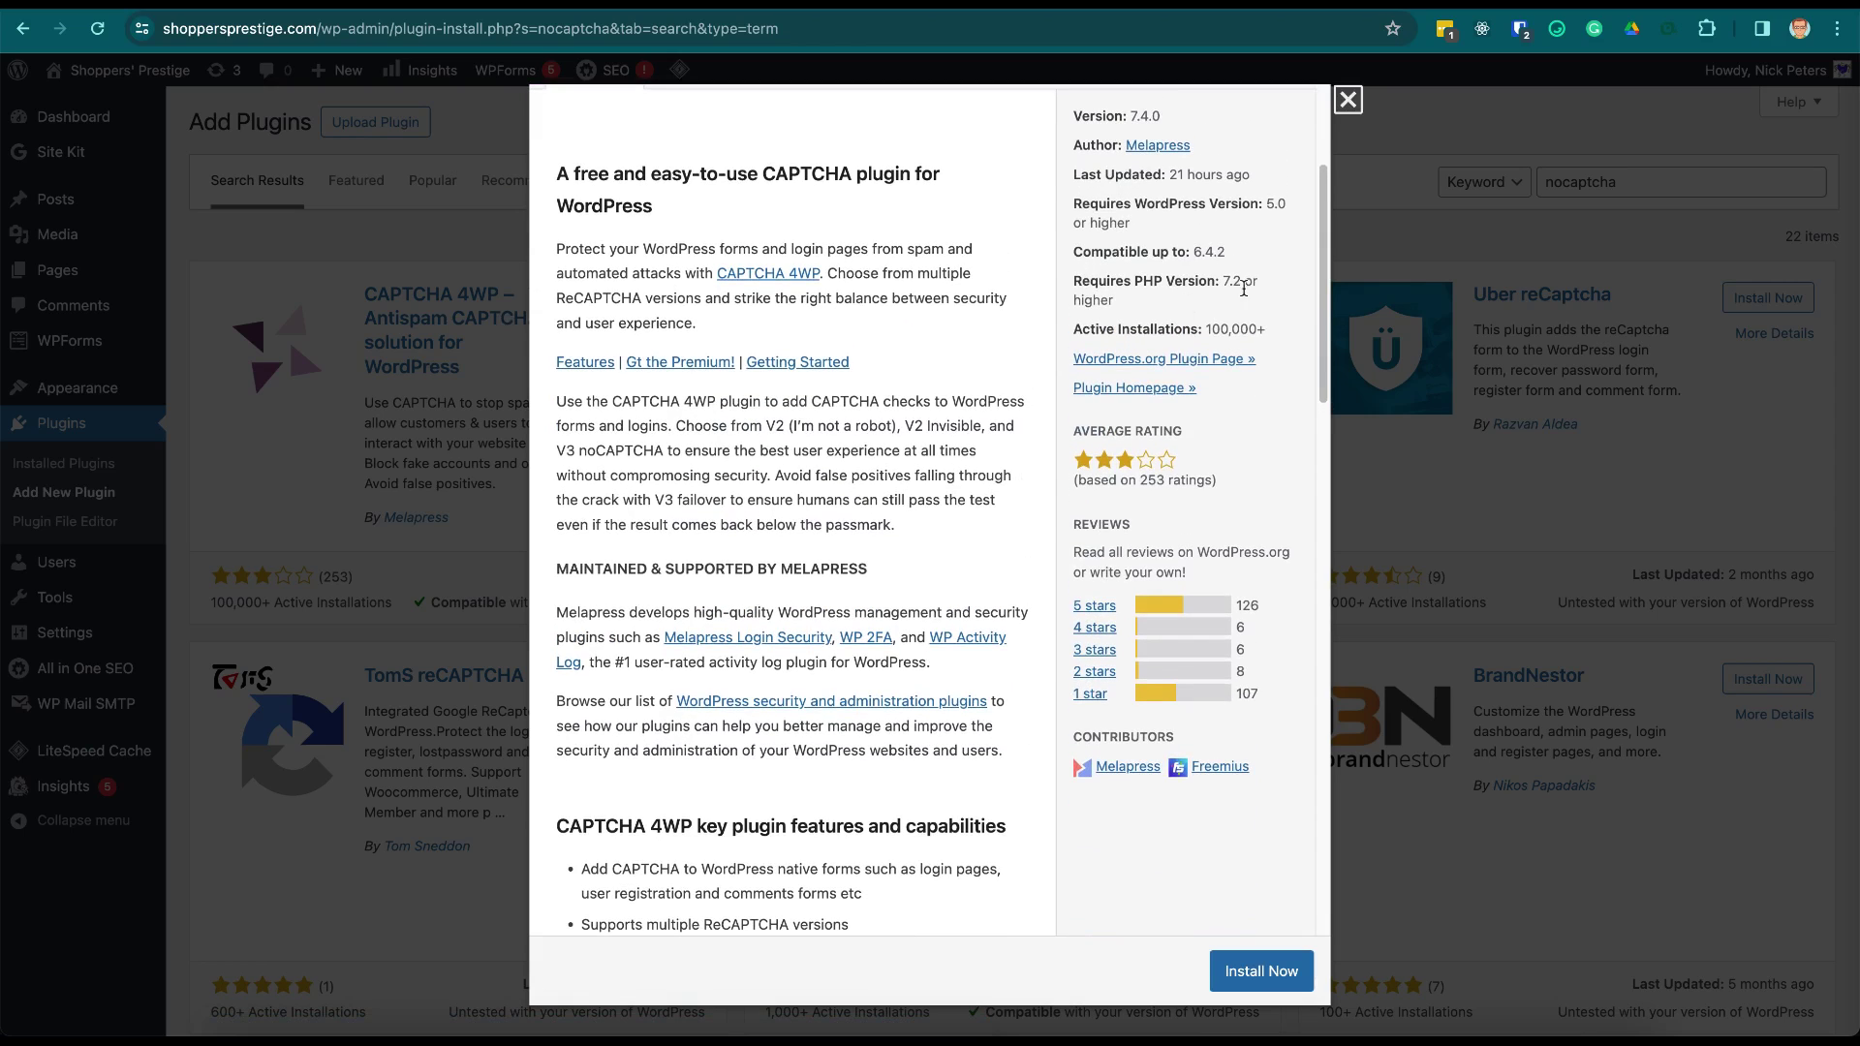
{"action": "scroll", "coordinate": [1218, 237], "scroll_direction": "up", "scroll_amount": 4}
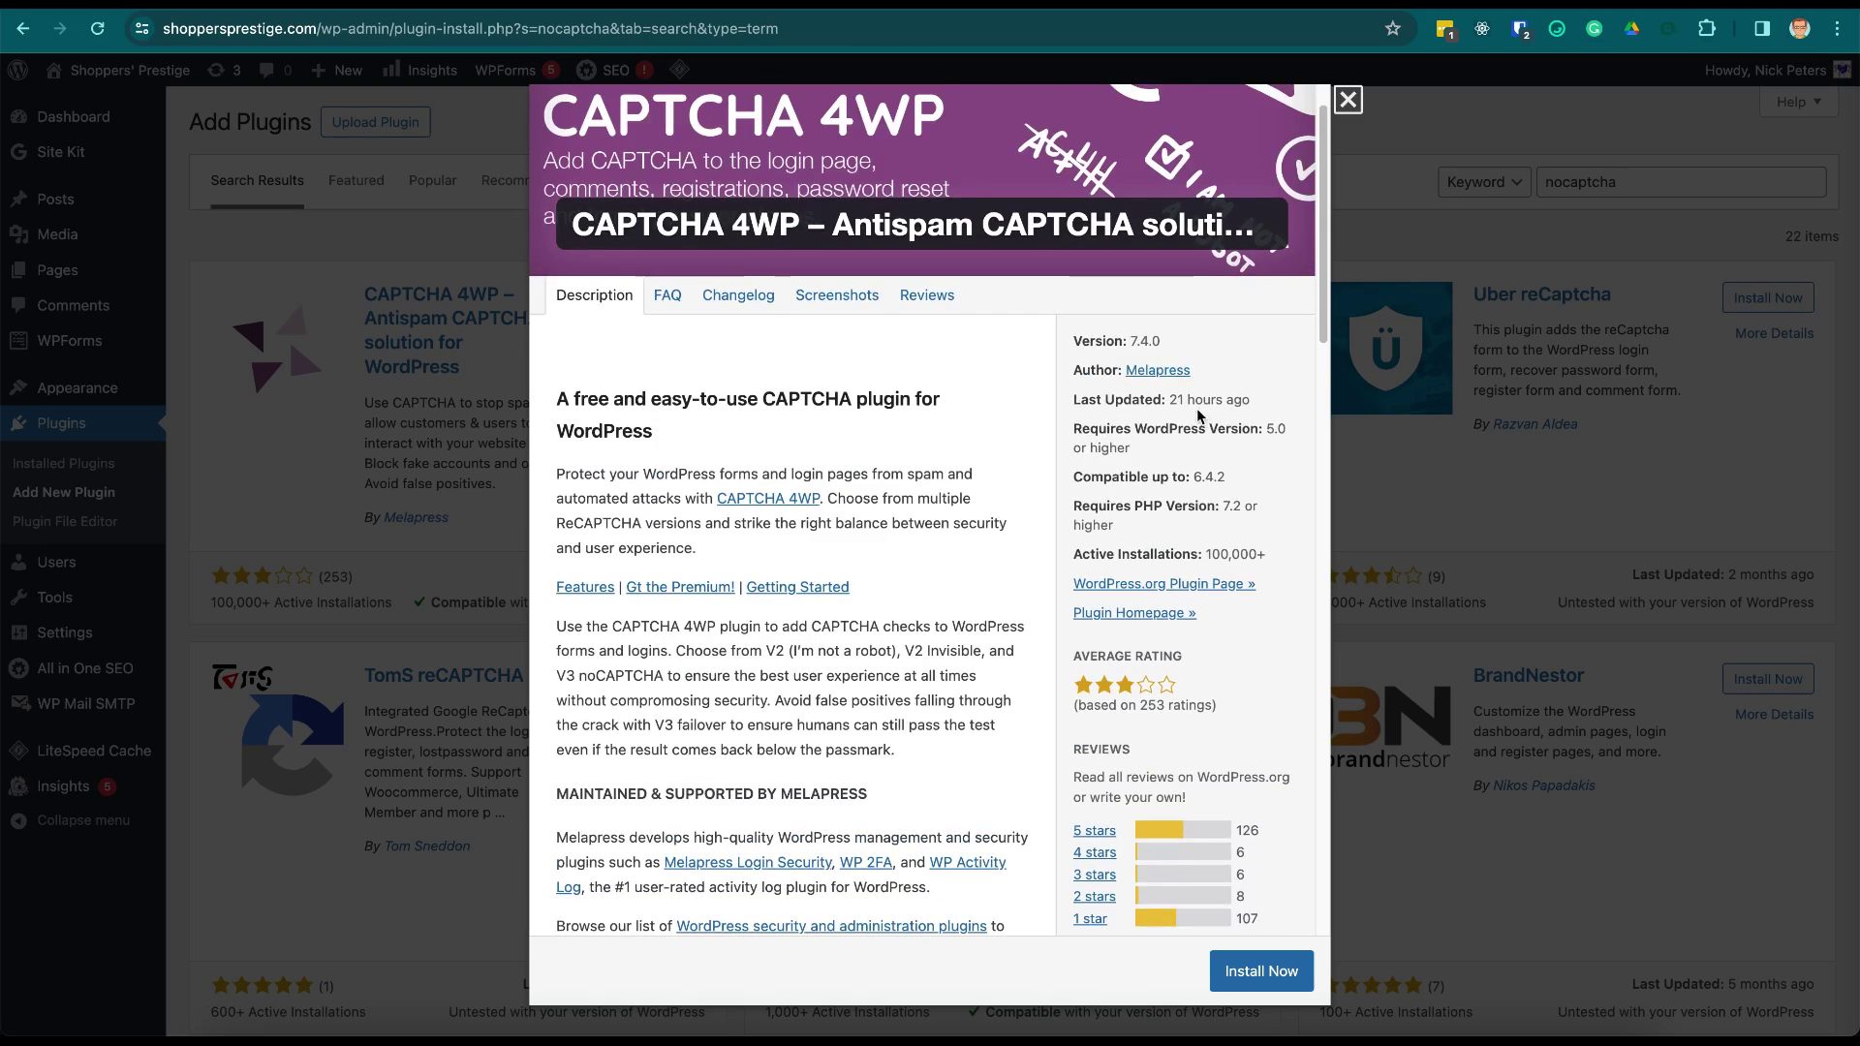
{"action": "left_click", "coordinate": [1349, 101]}
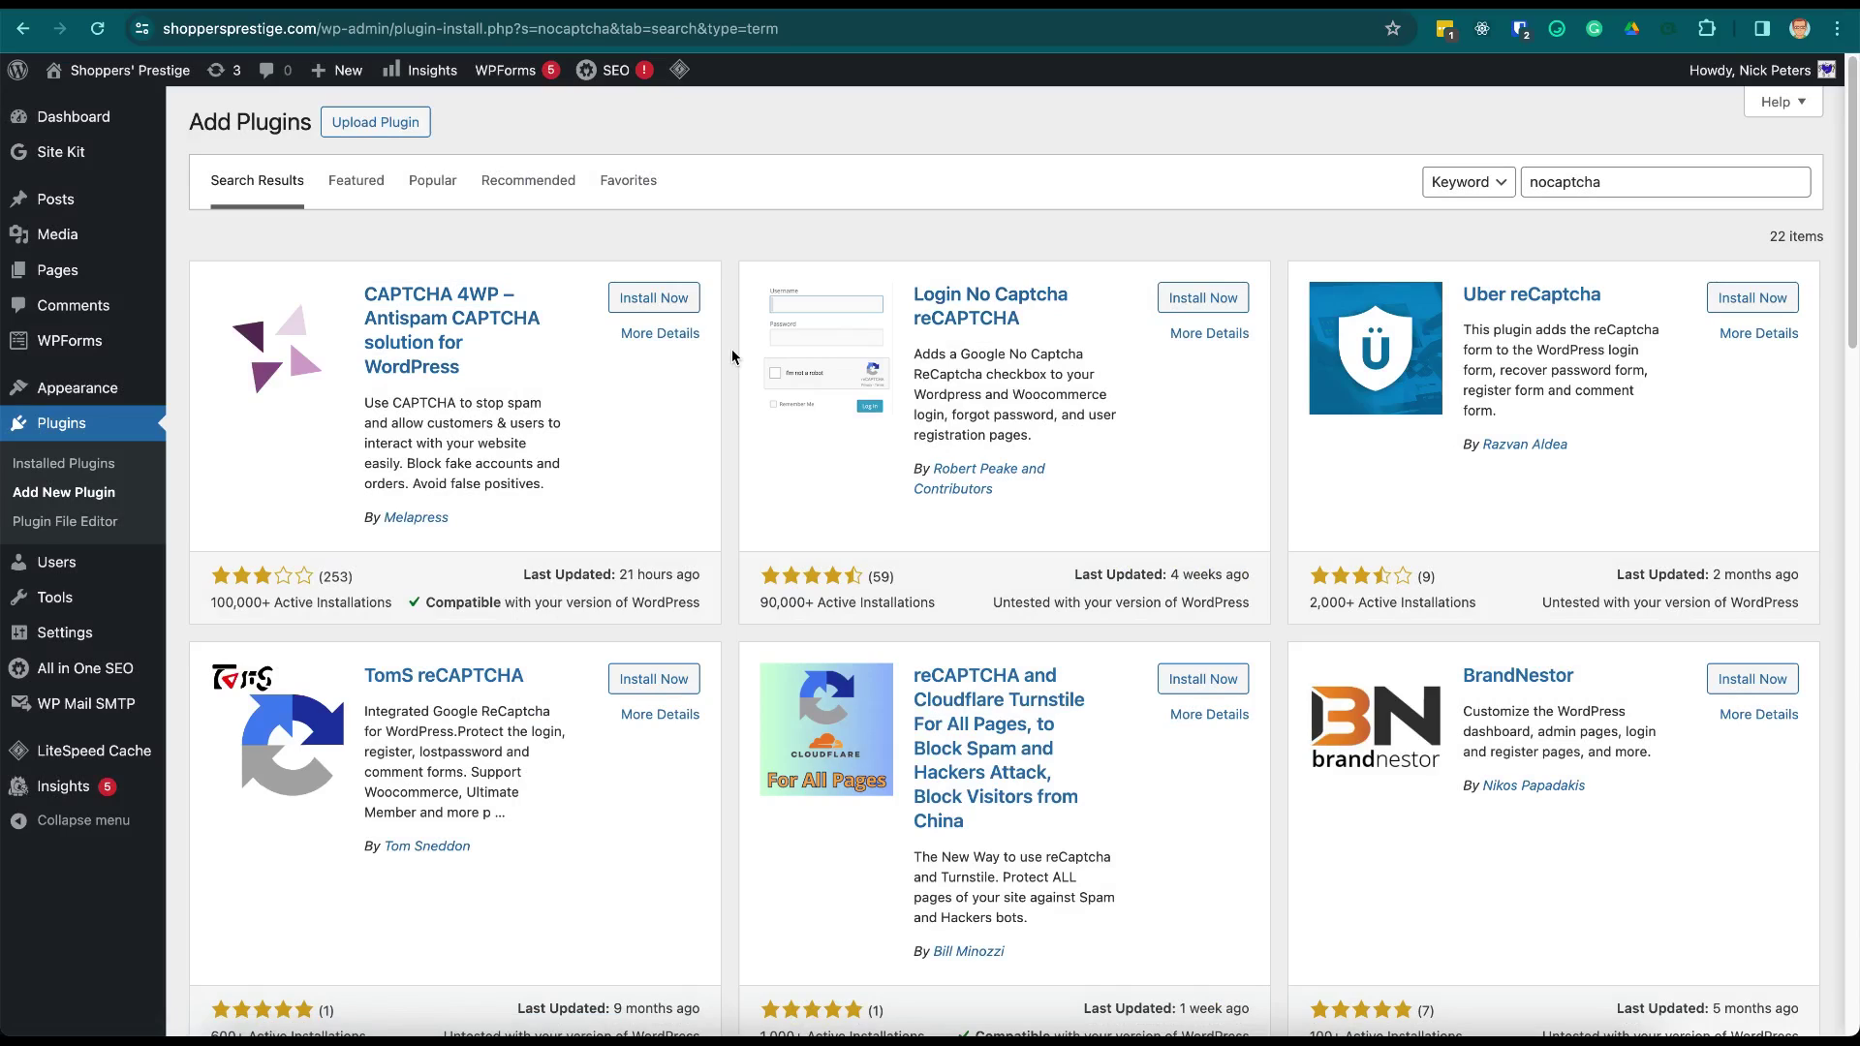
Install CAPTCHA 4WP from the search results, then activate it.
{"action": "left_click", "coordinate": [653, 298]}
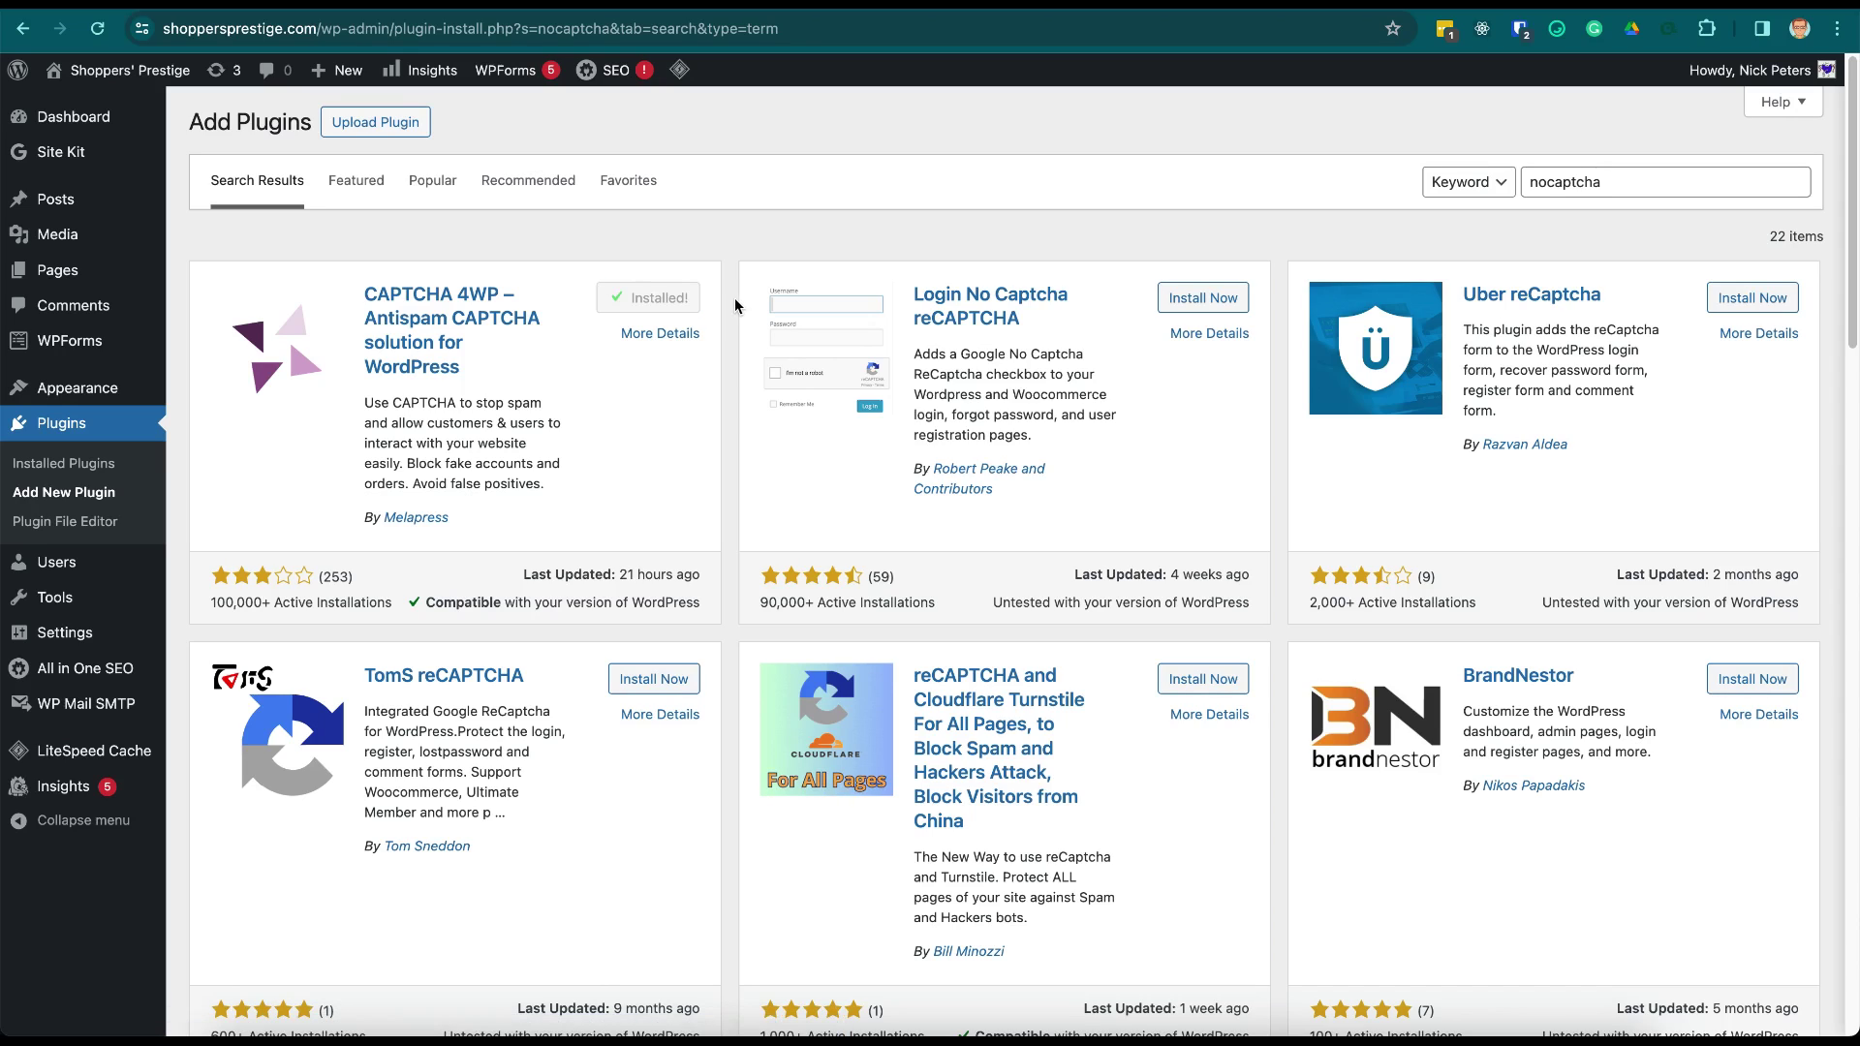
{"action": "left_click", "coordinate": [663, 298]}
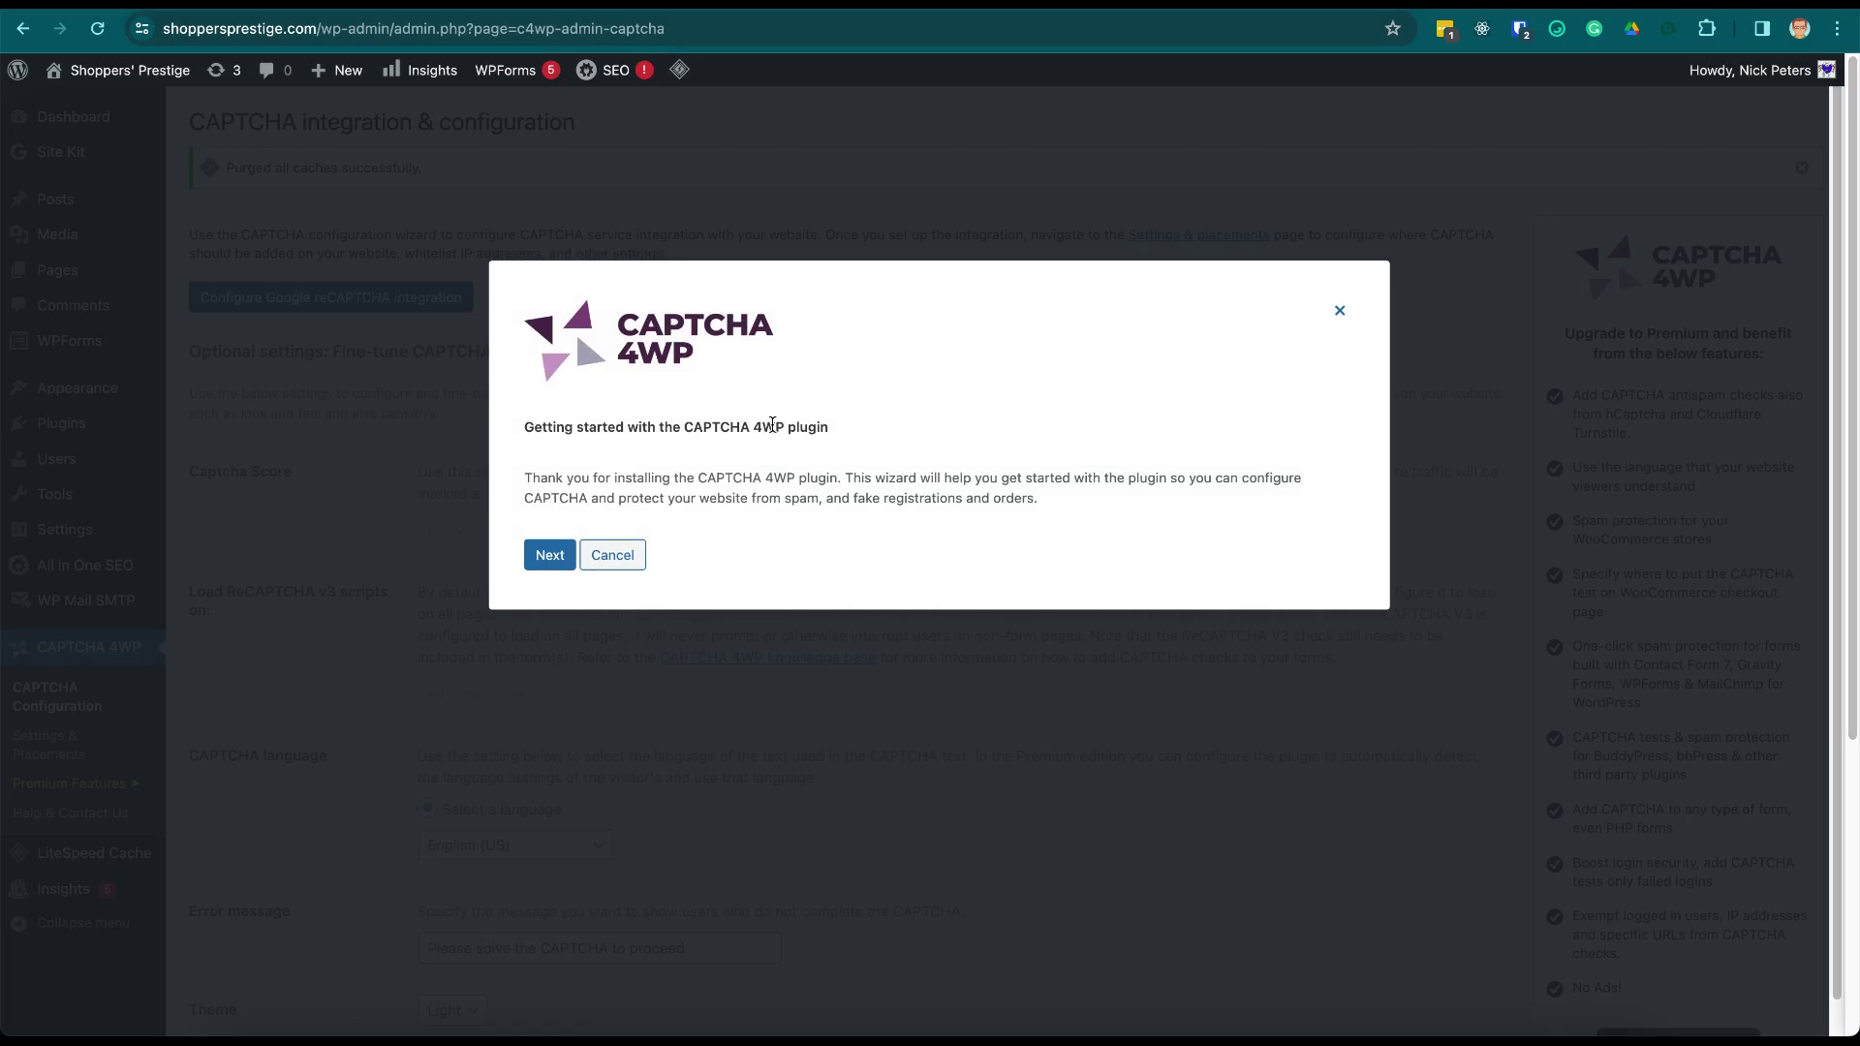
Start the setup wizard and pick Google reCAPTCHA 3 as the CAPTCHA type.
{"action": "left_click", "coordinate": [552, 553]}
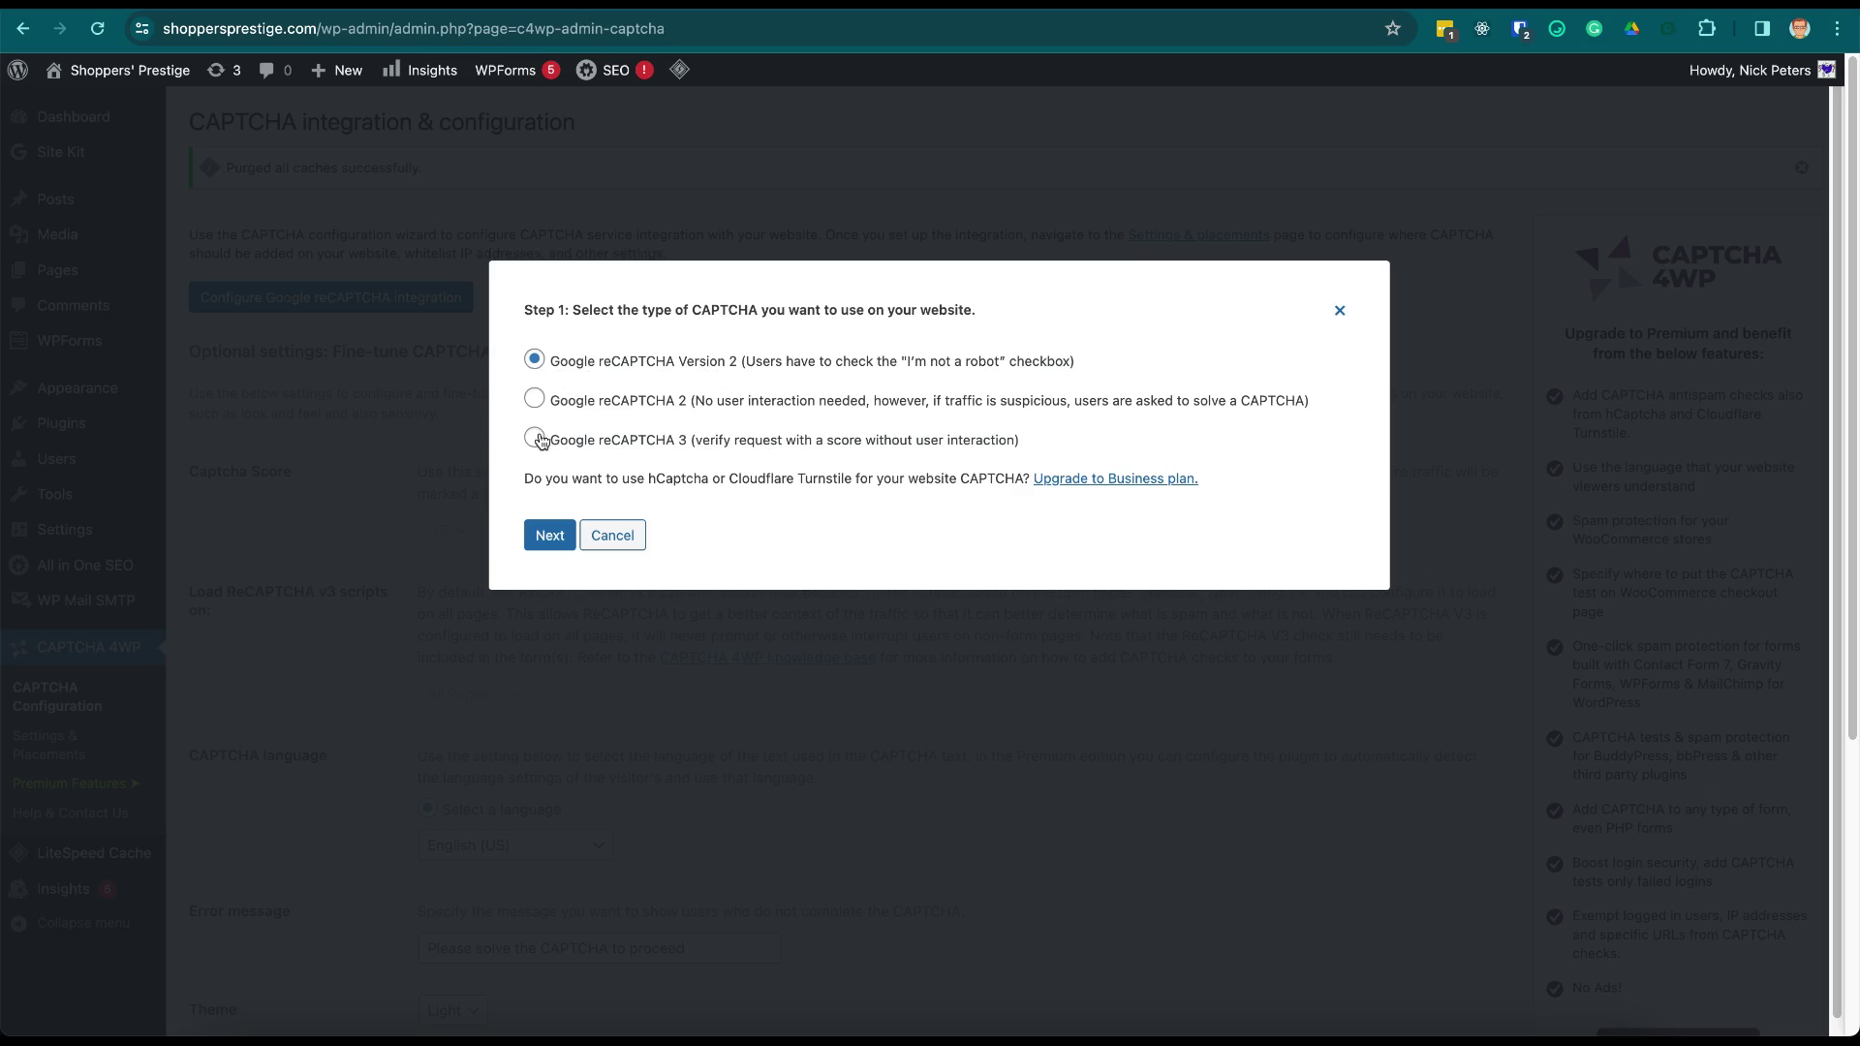
{"action": "left_click", "coordinate": [534, 439]}
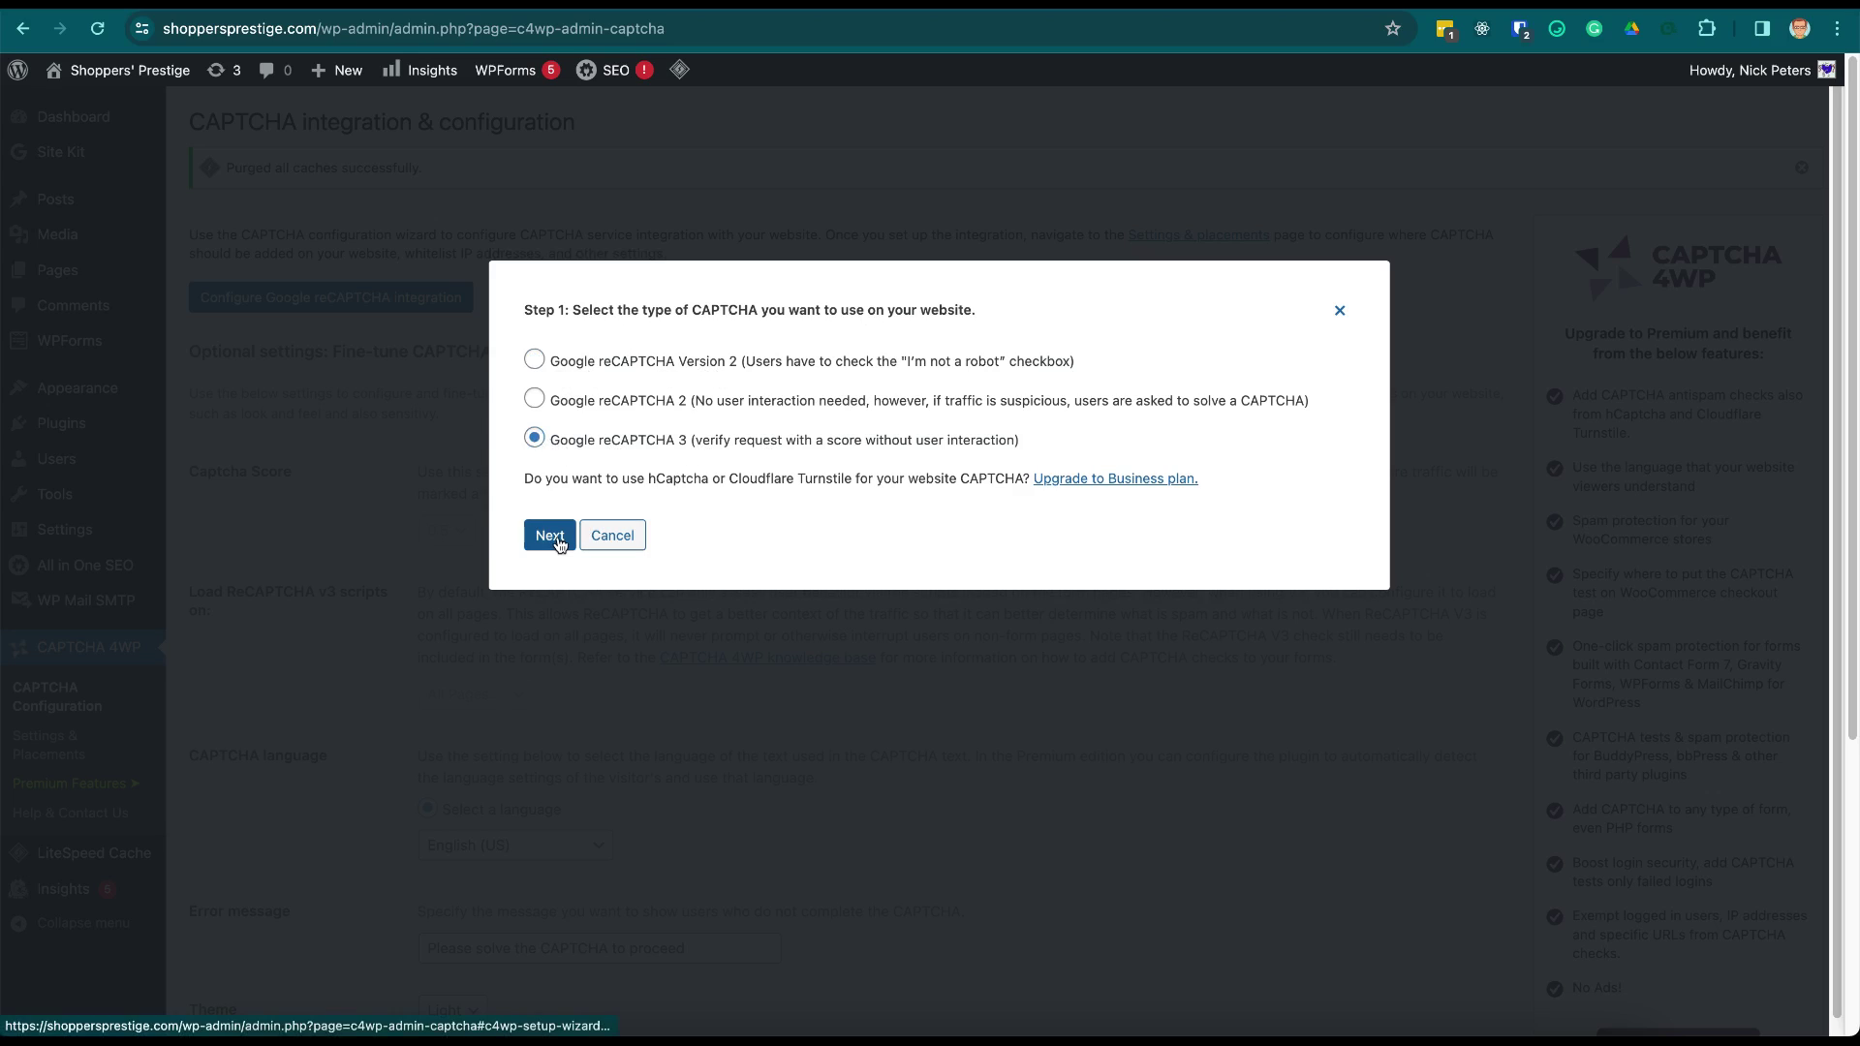
{"action": "left_click", "coordinate": [549, 535]}
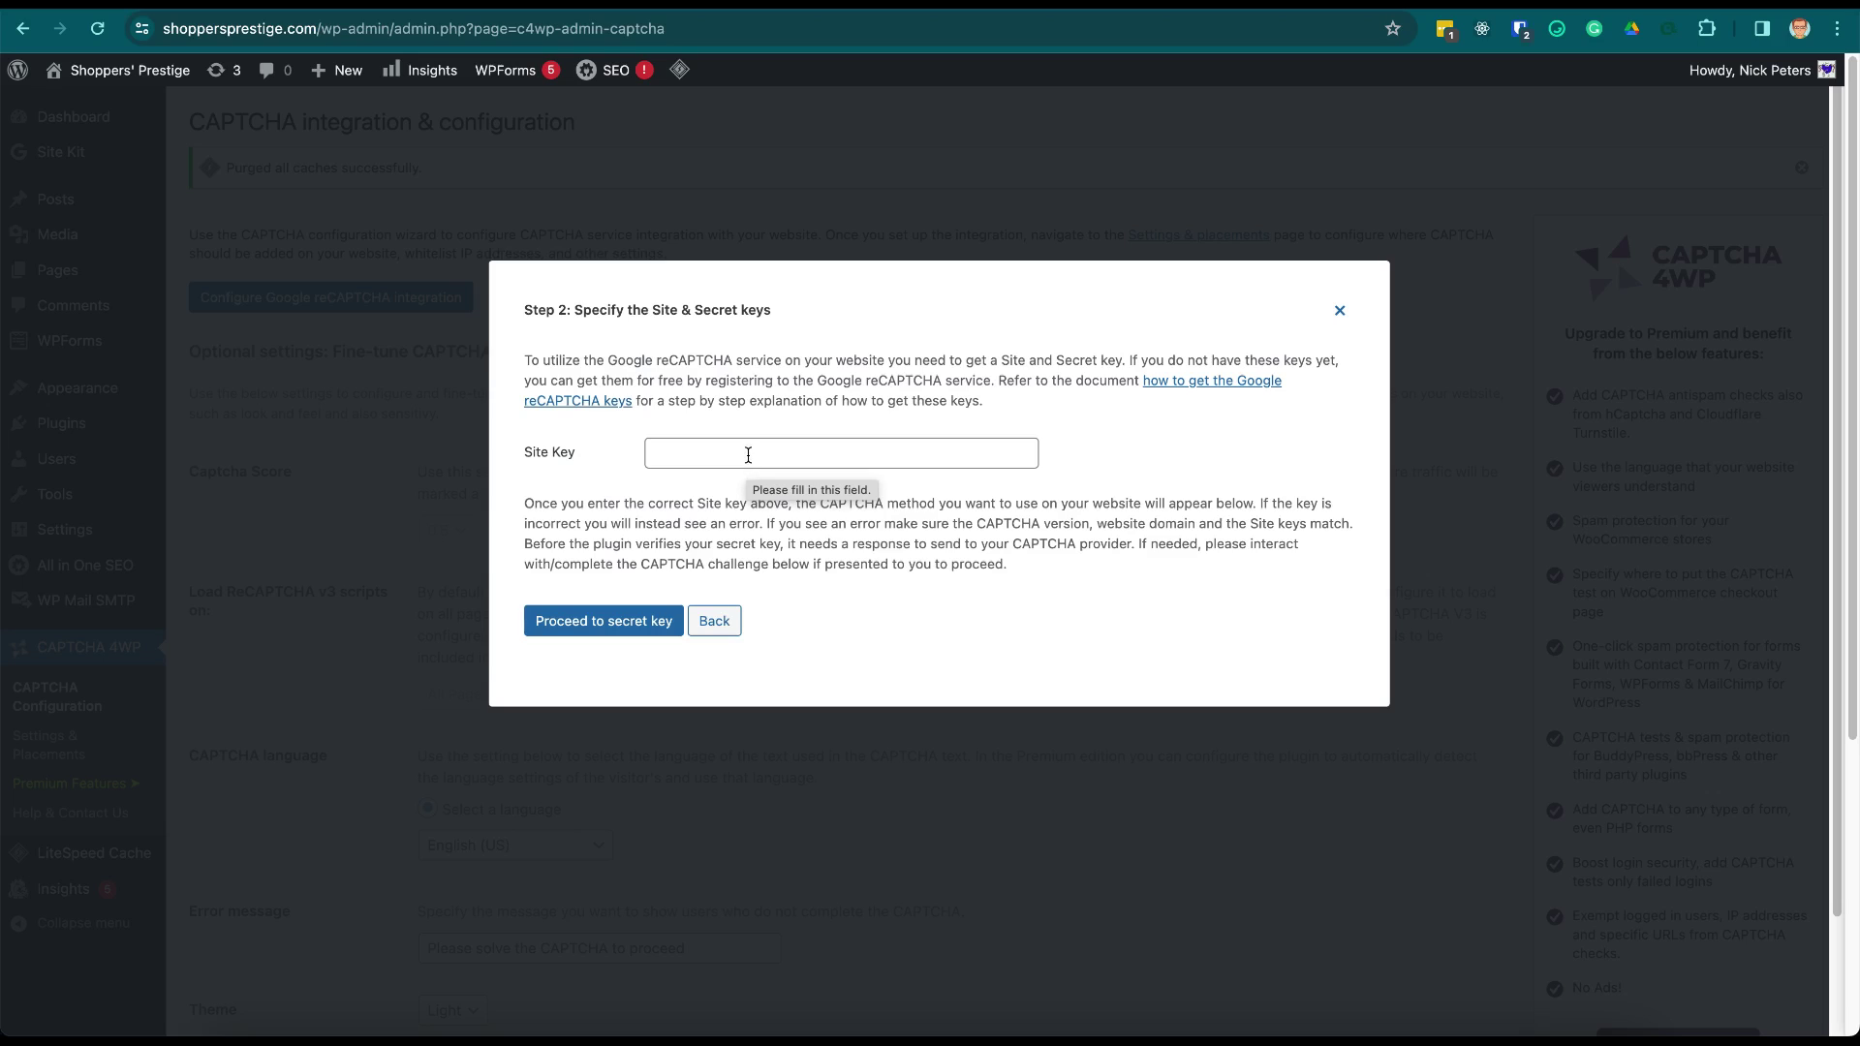
Paste the reCAPTCHA site key into the Site Key field and proceed to the secret key.
{"action": "left_click", "coordinate": [747, 454]}
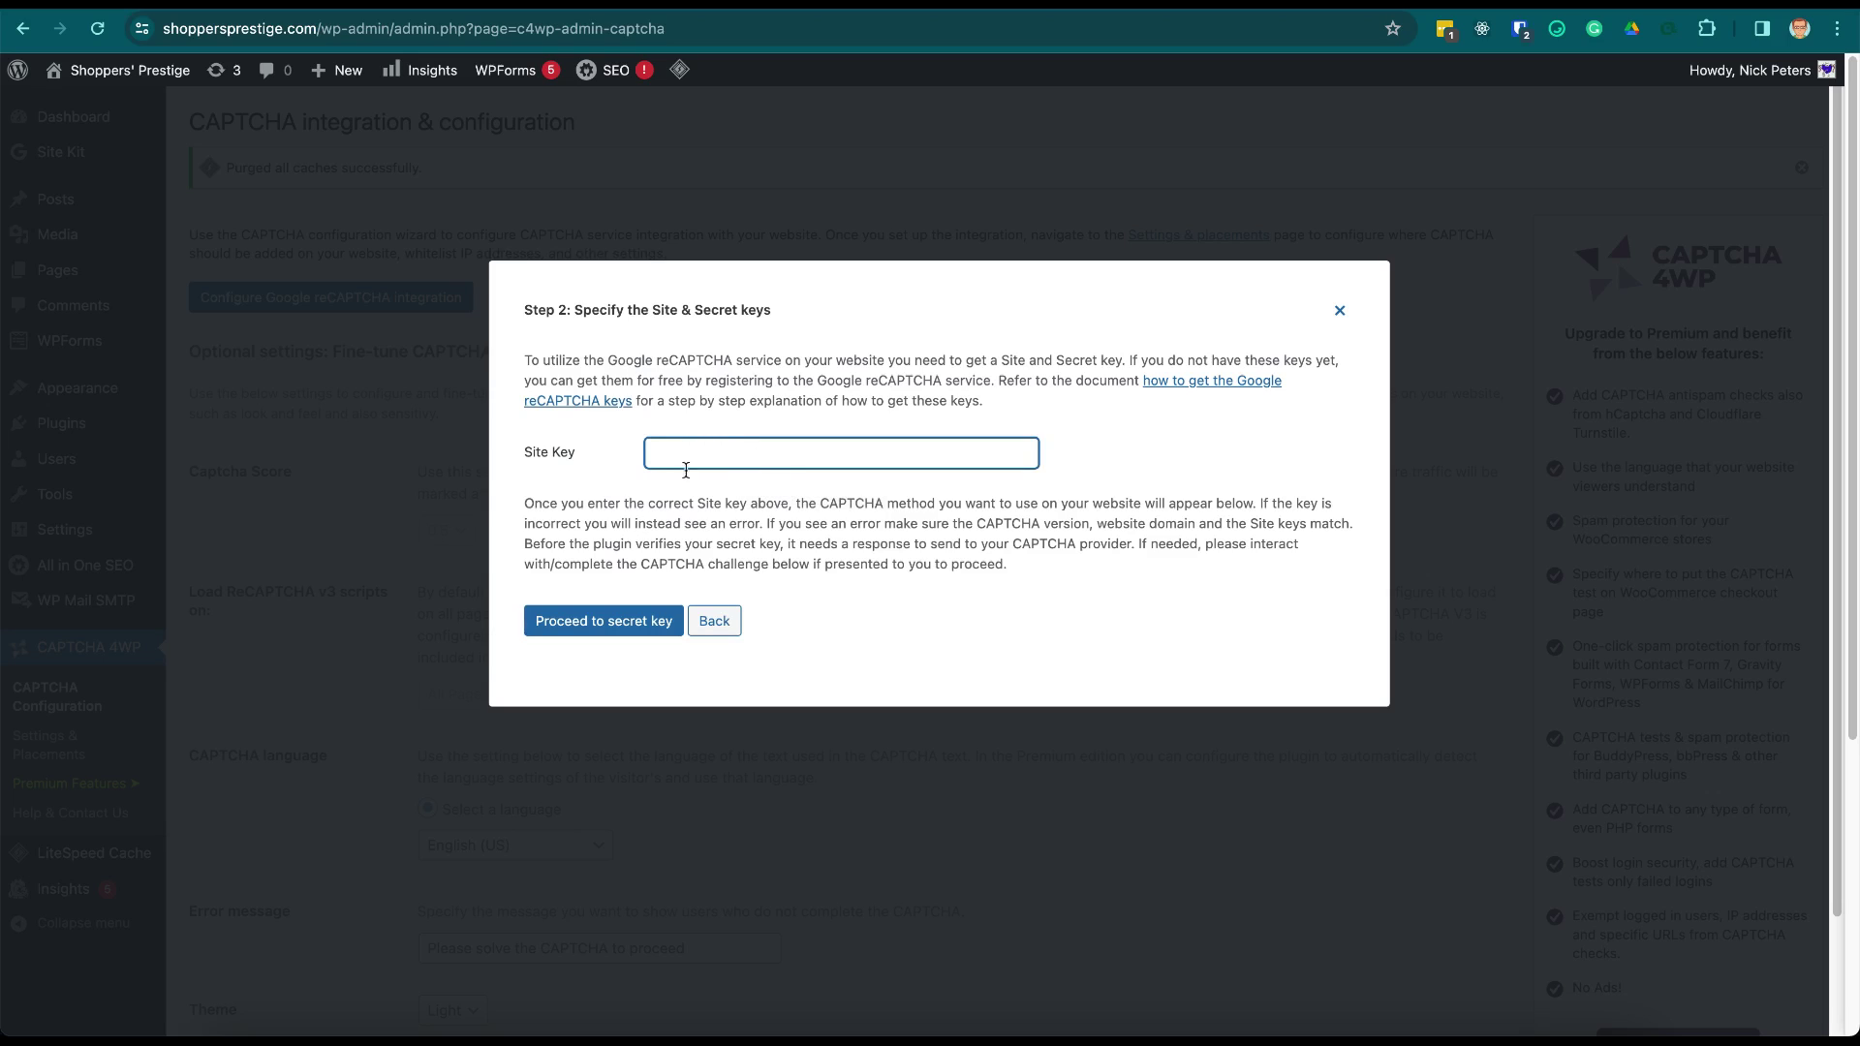
{"action": "left_click", "coordinate": [906, 501]}
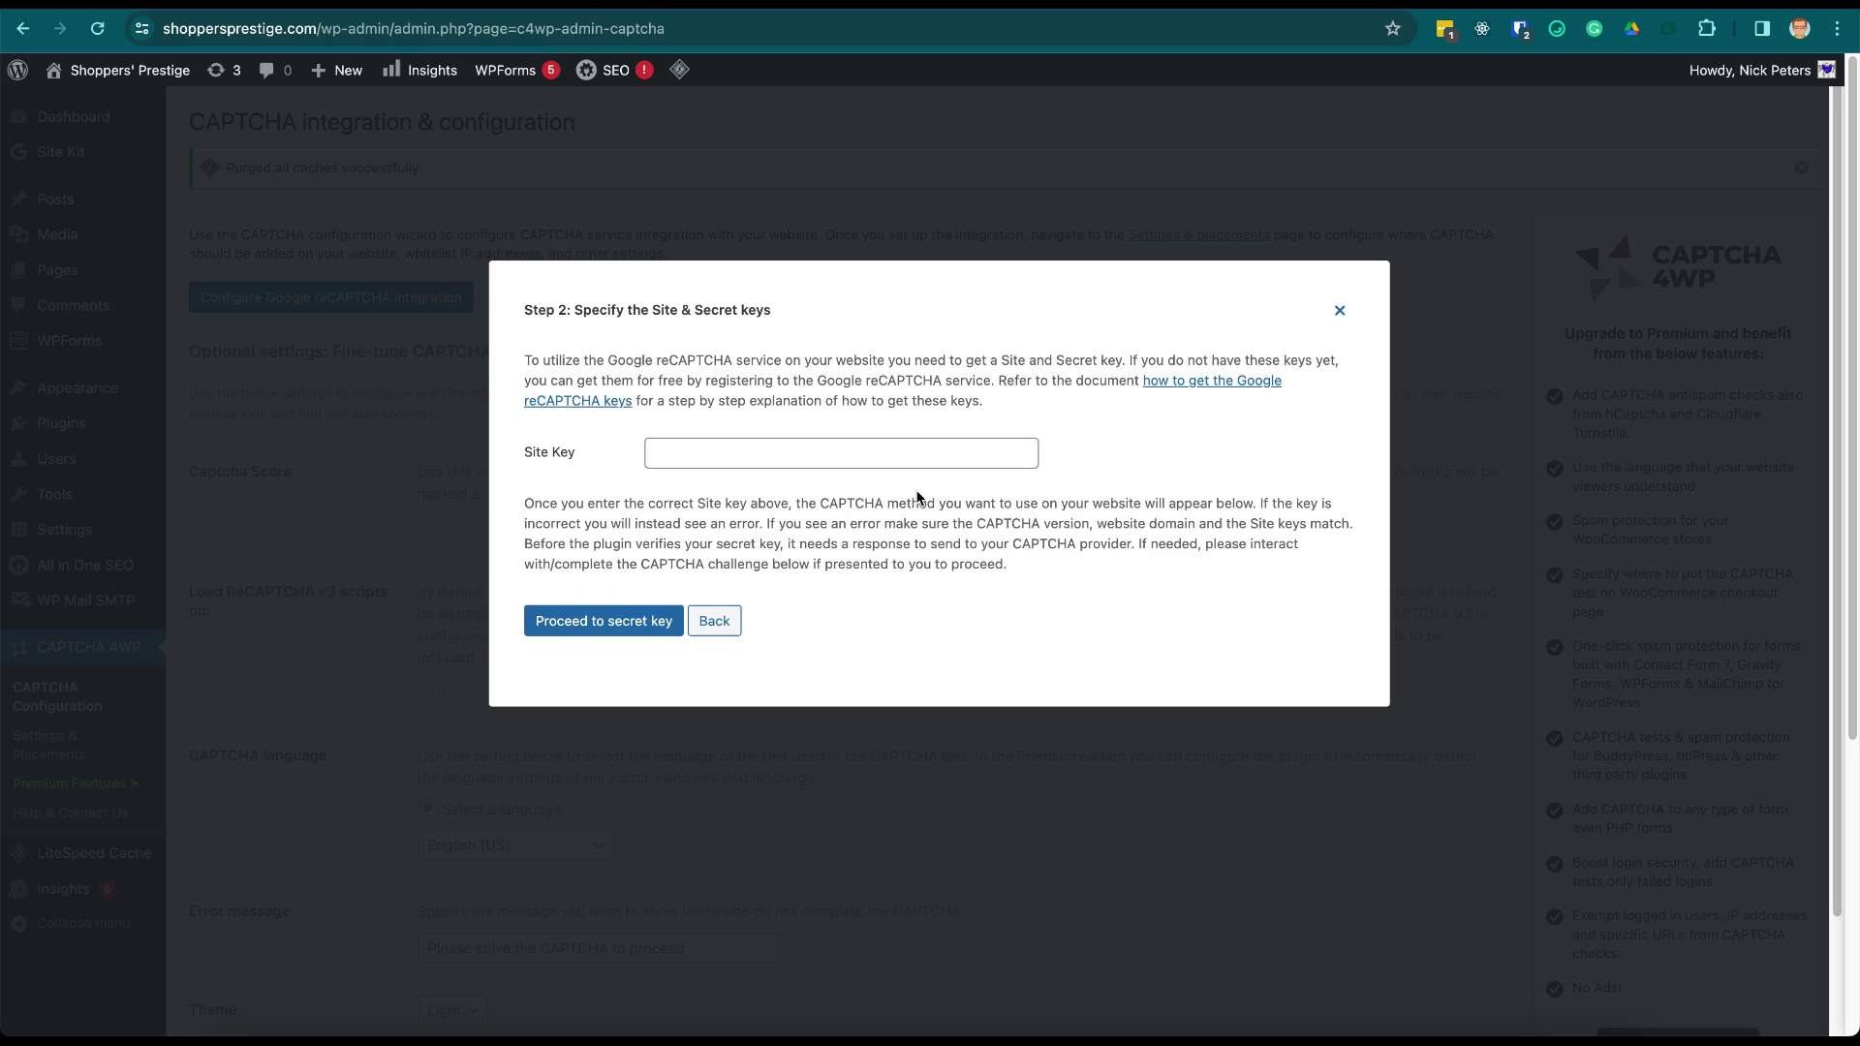
{"action": "left_click", "coordinate": [796, 450]}
{"action": "left_click", "coordinate": [797, 524]}
{"action": "left_click", "coordinate": [872, 452]}
{"action": "key", "text": "ctrl+v"}
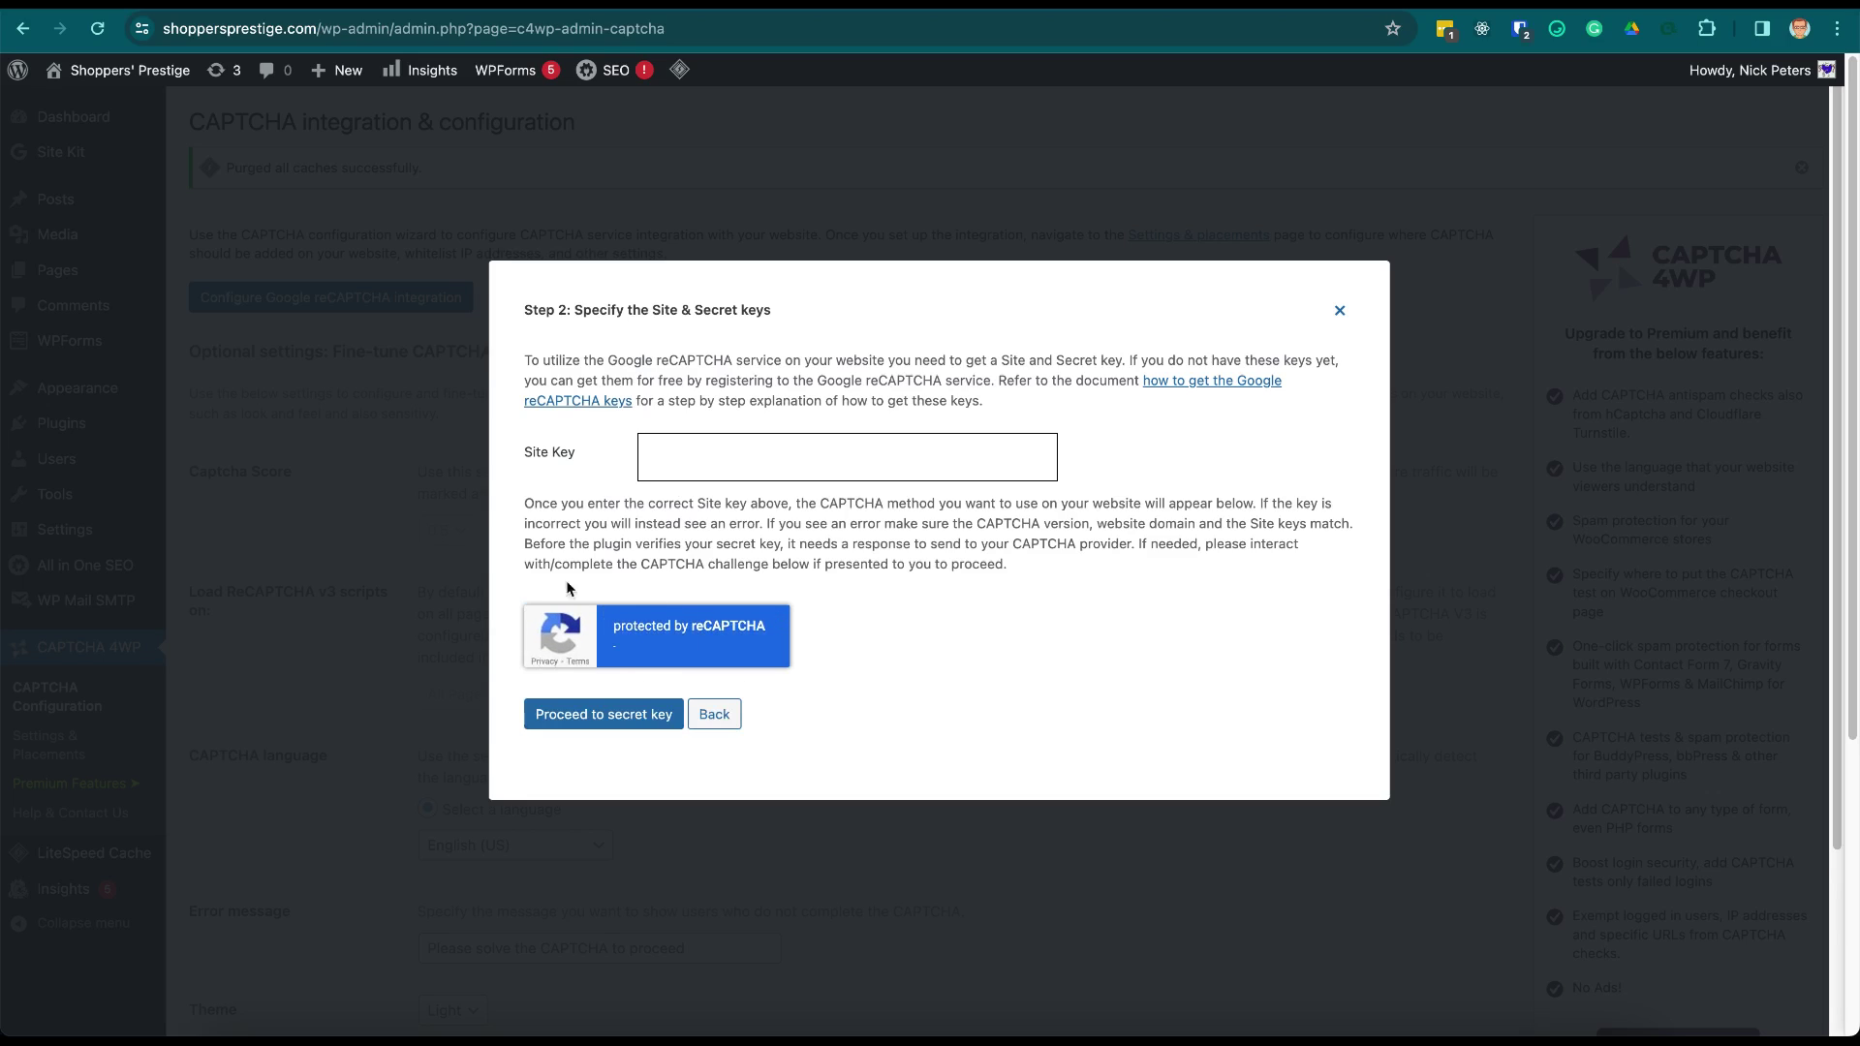
{"action": "mouse_move", "coordinate": [657, 635]}
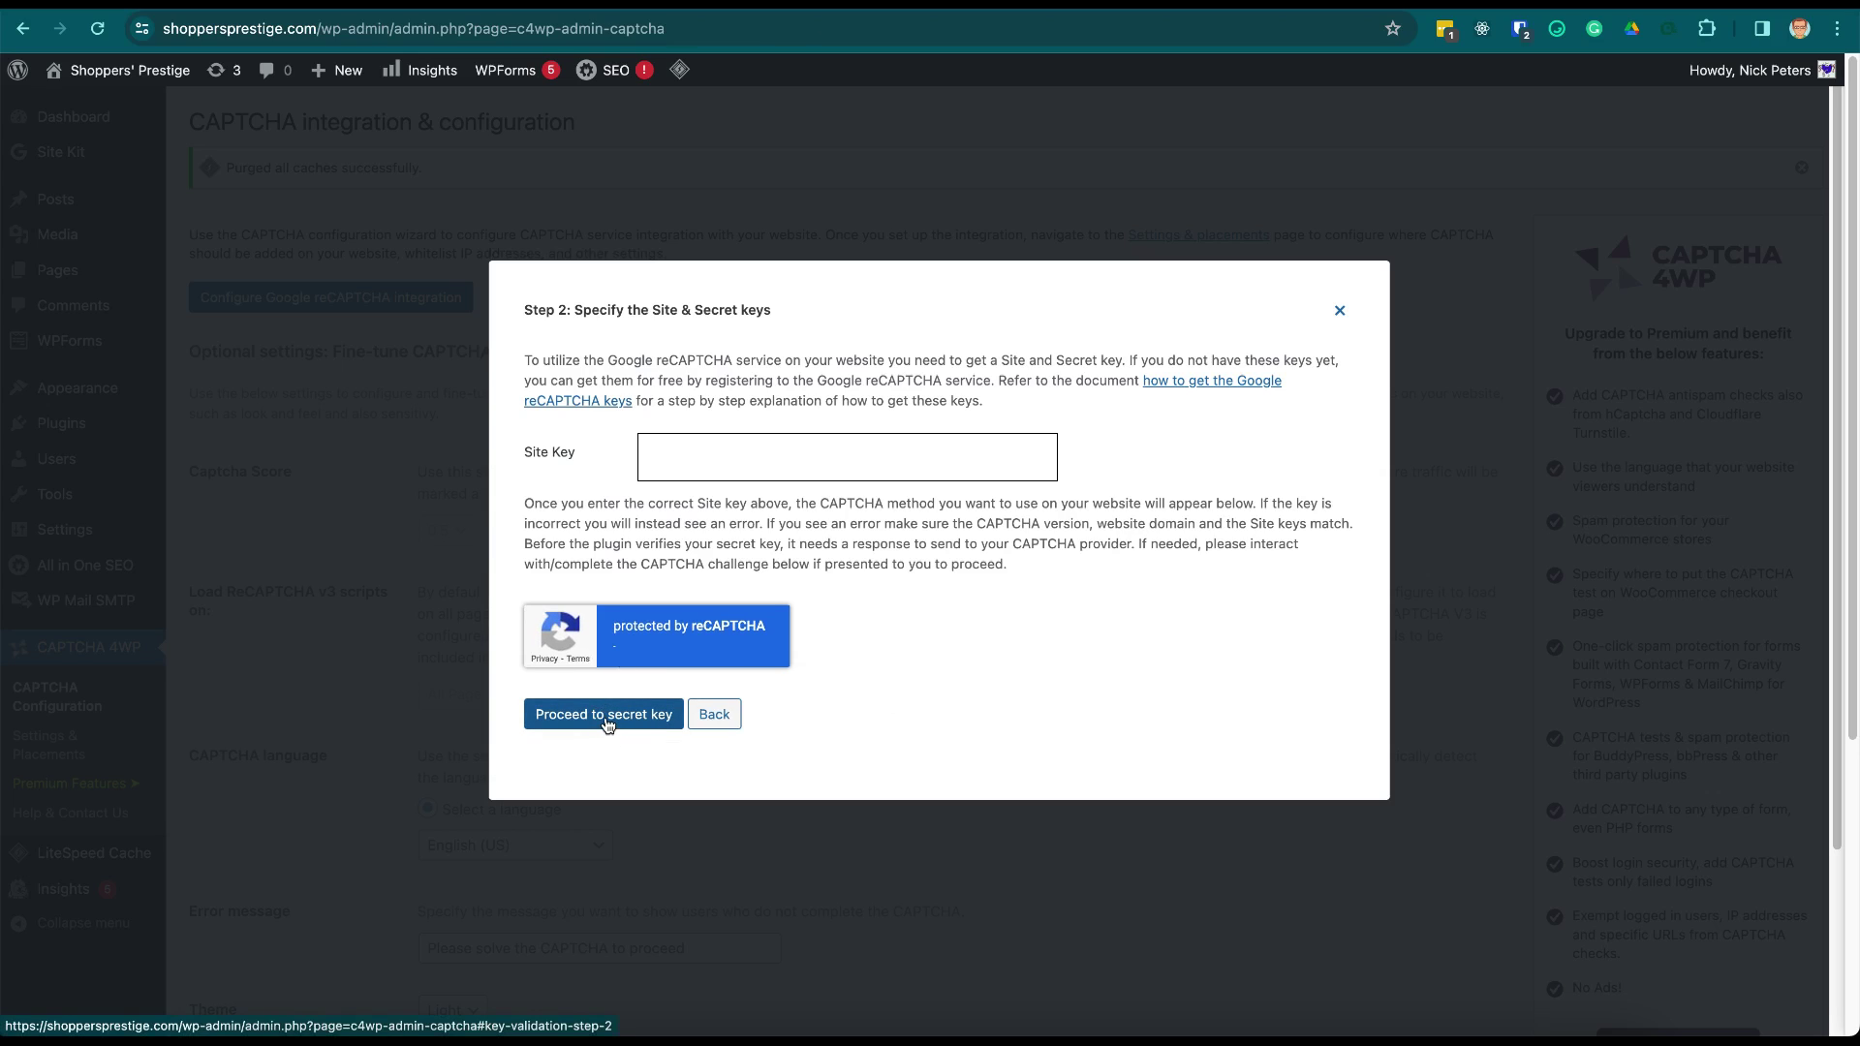
{"action": "left_click", "coordinate": [609, 723]}
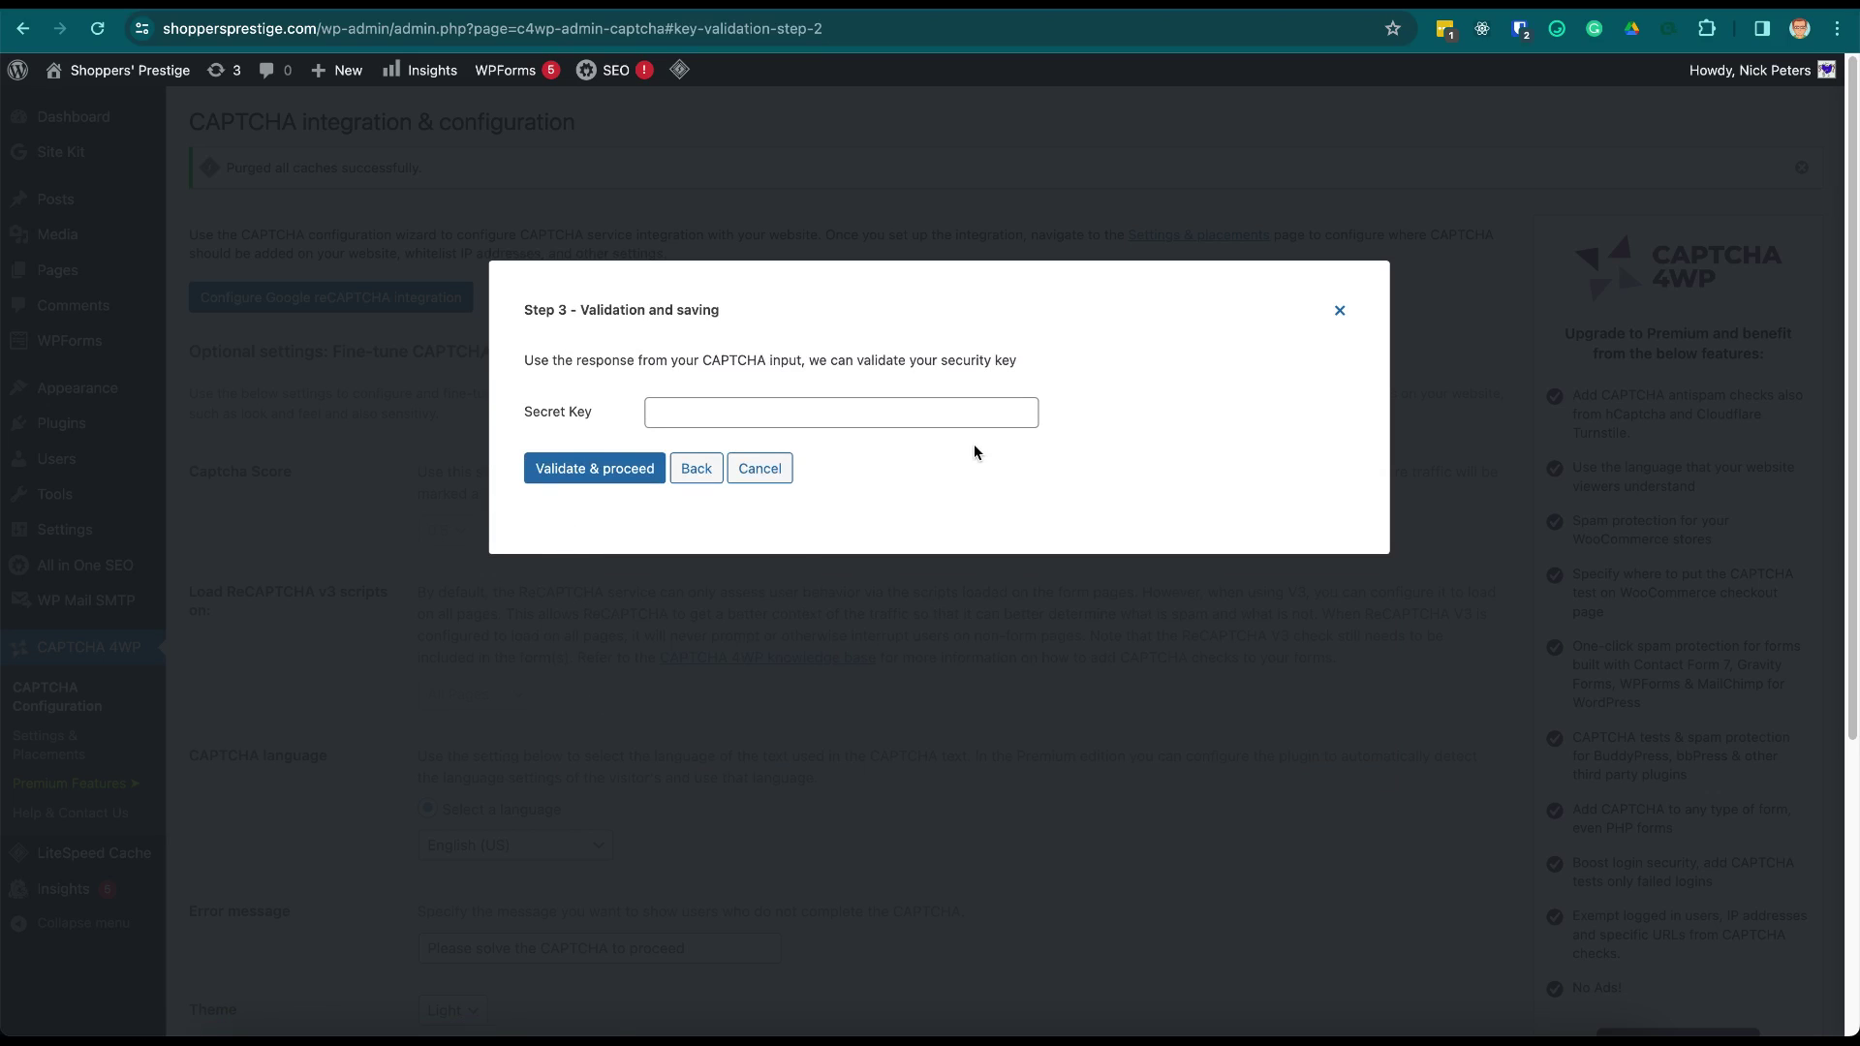
Enter the secret key in its field and validate it.
{"action": "left_click", "coordinate": [763, 411]}
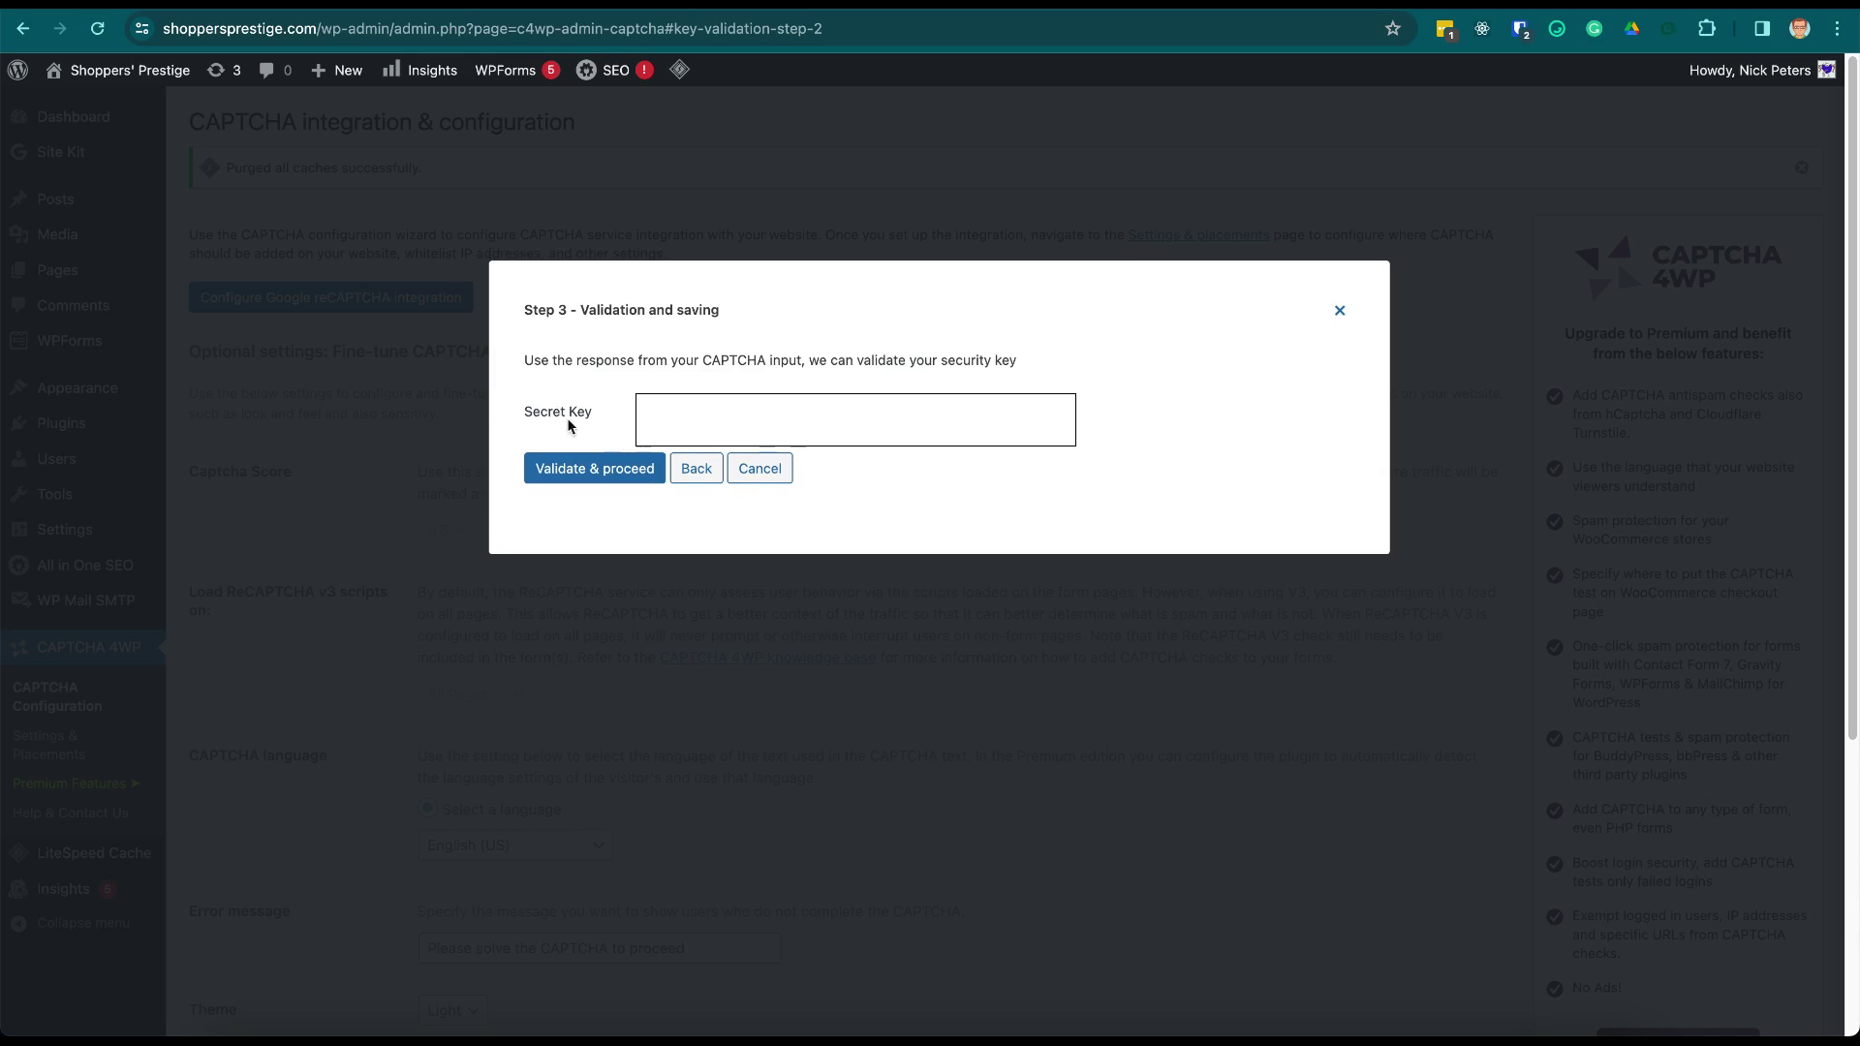
{"action": "left_click", "coordinate": [580, 475]}
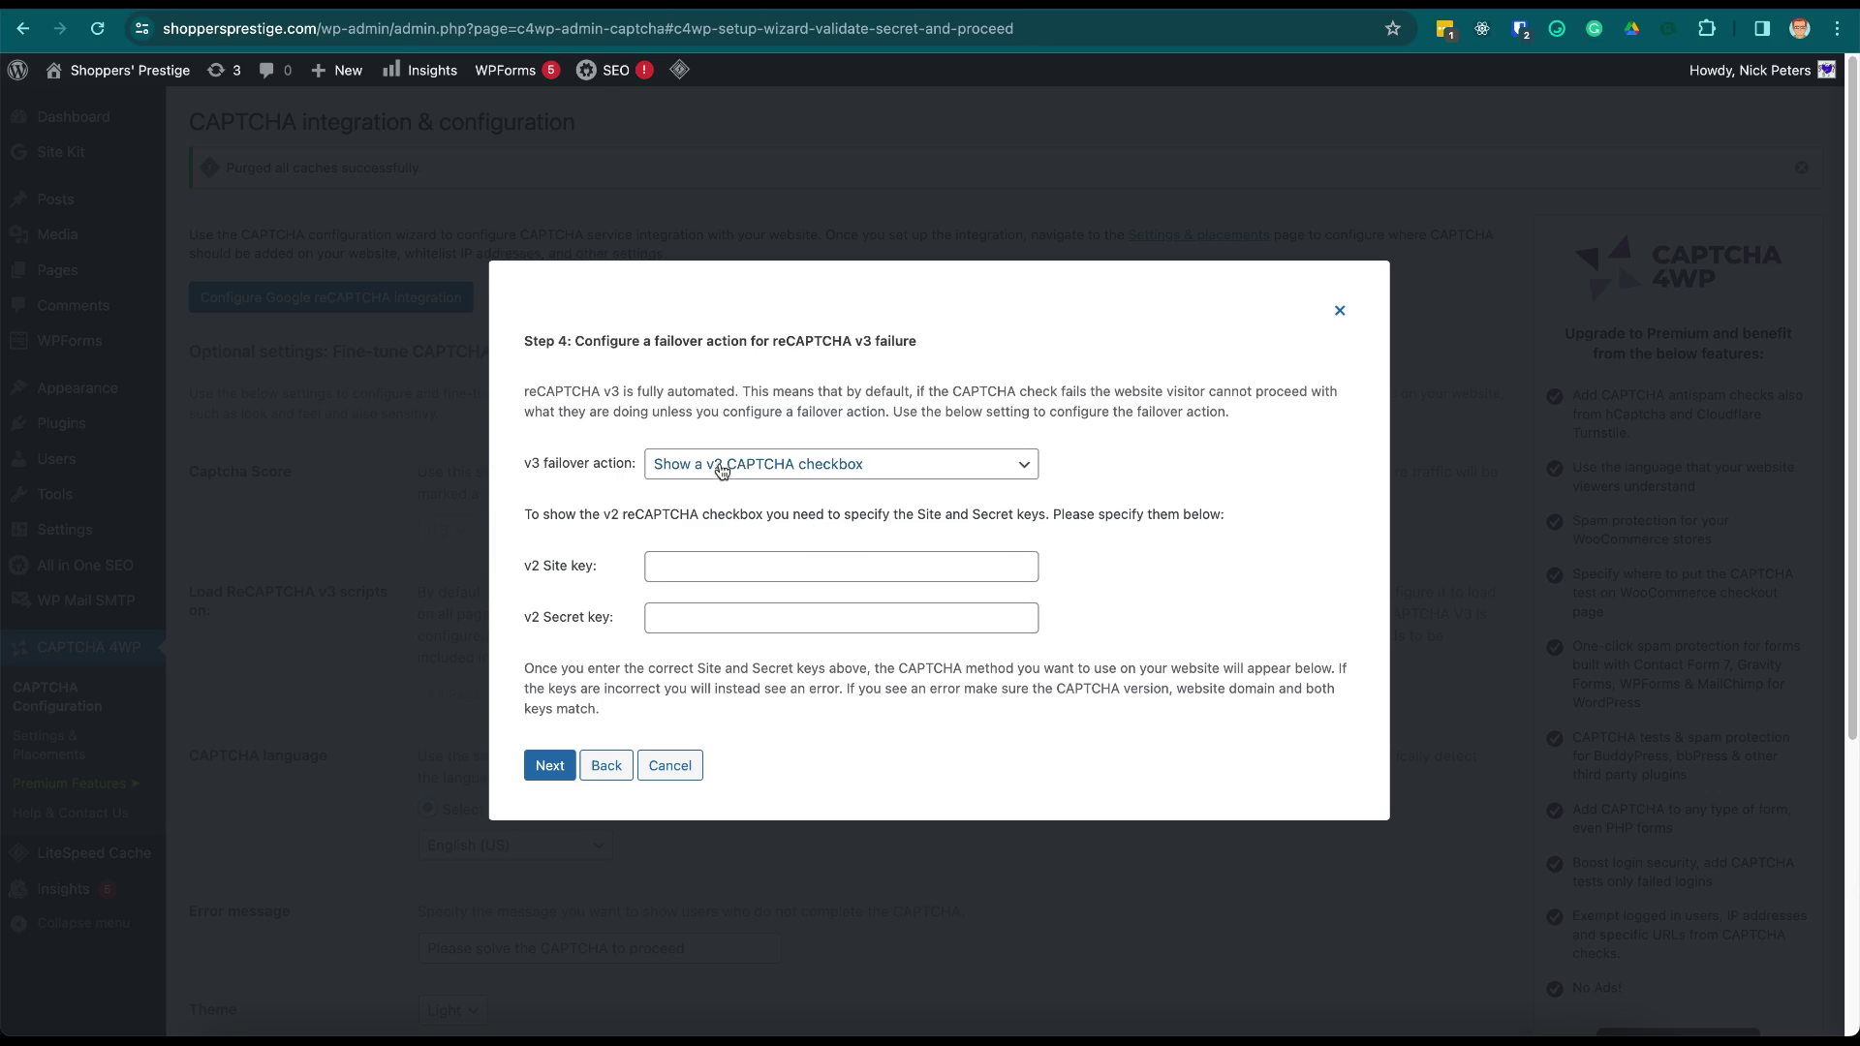
Set the v3 failover action to 'Take no action' and continue to the final step.
{"action": "left_click", "coordinate": [722, 469]}
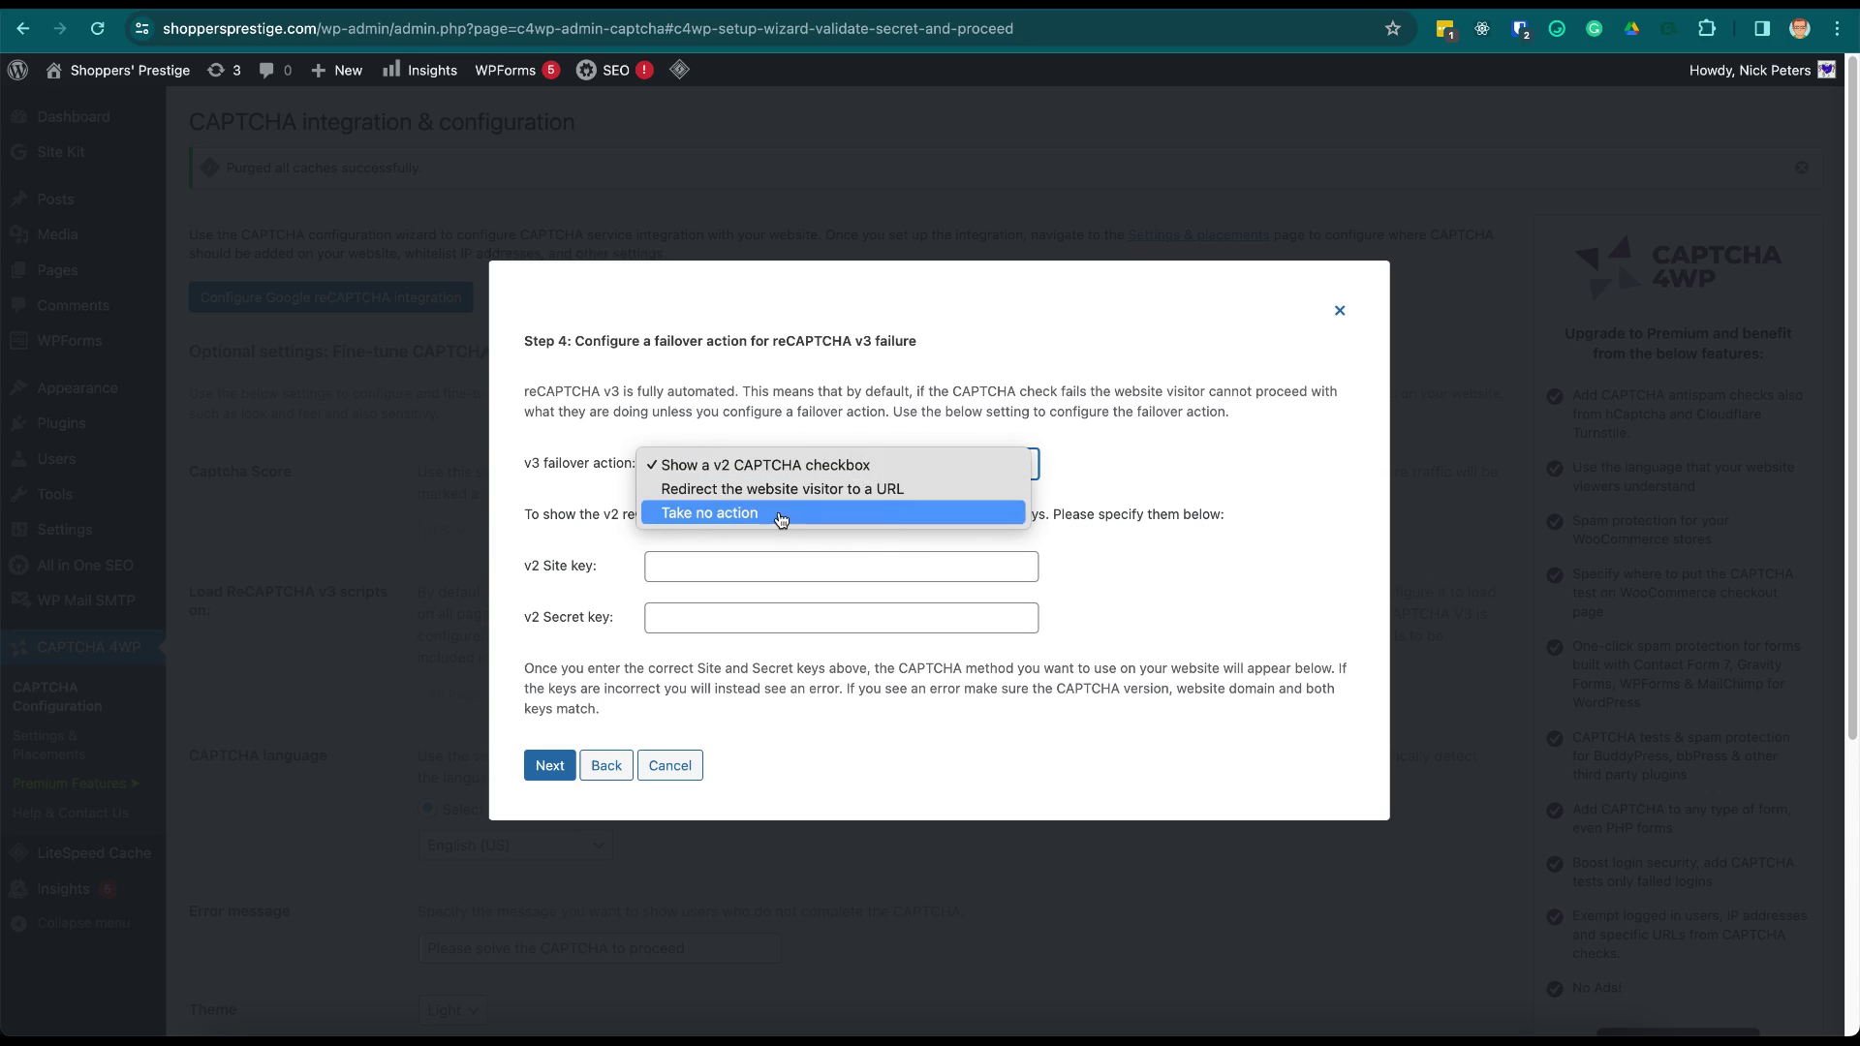
{"action": "left_click", "coordinate": [777, 512]}
{"action": "left_click", "coordinate": [840, 465]}
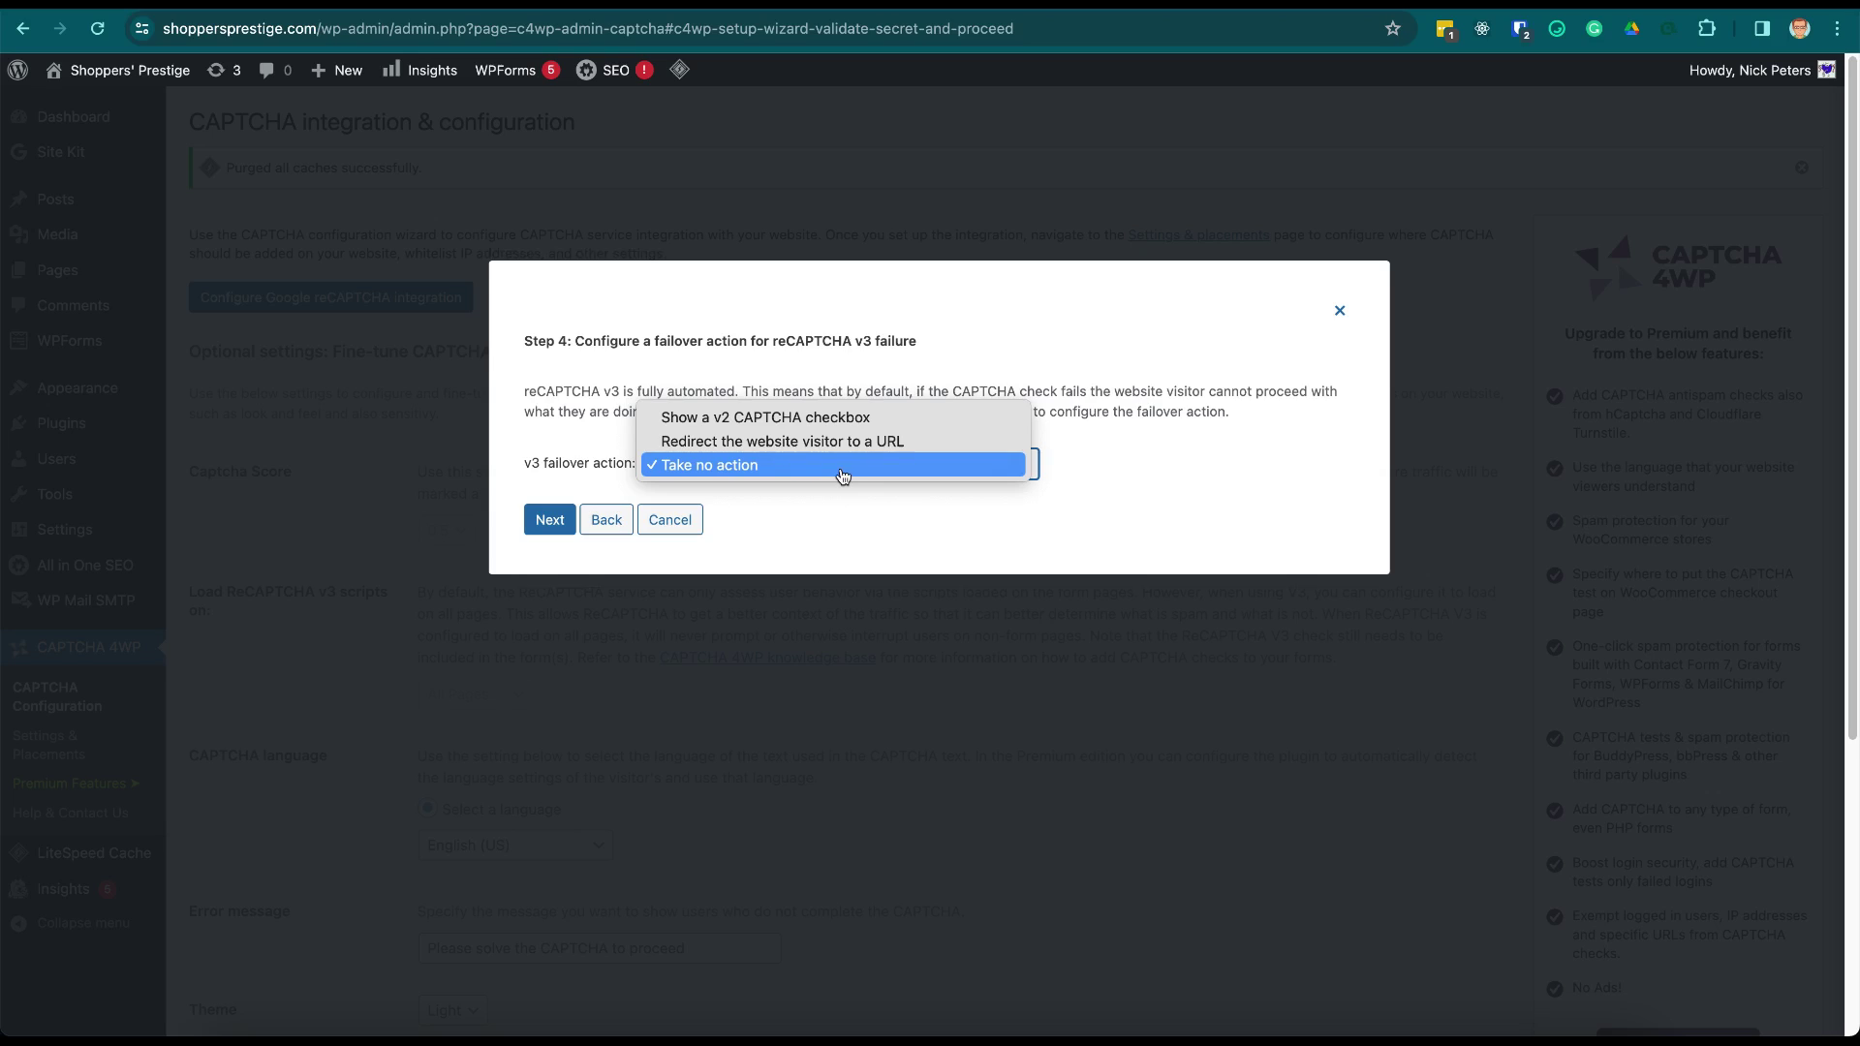
{"action": "left_click", "coordinate": [847, 517]}
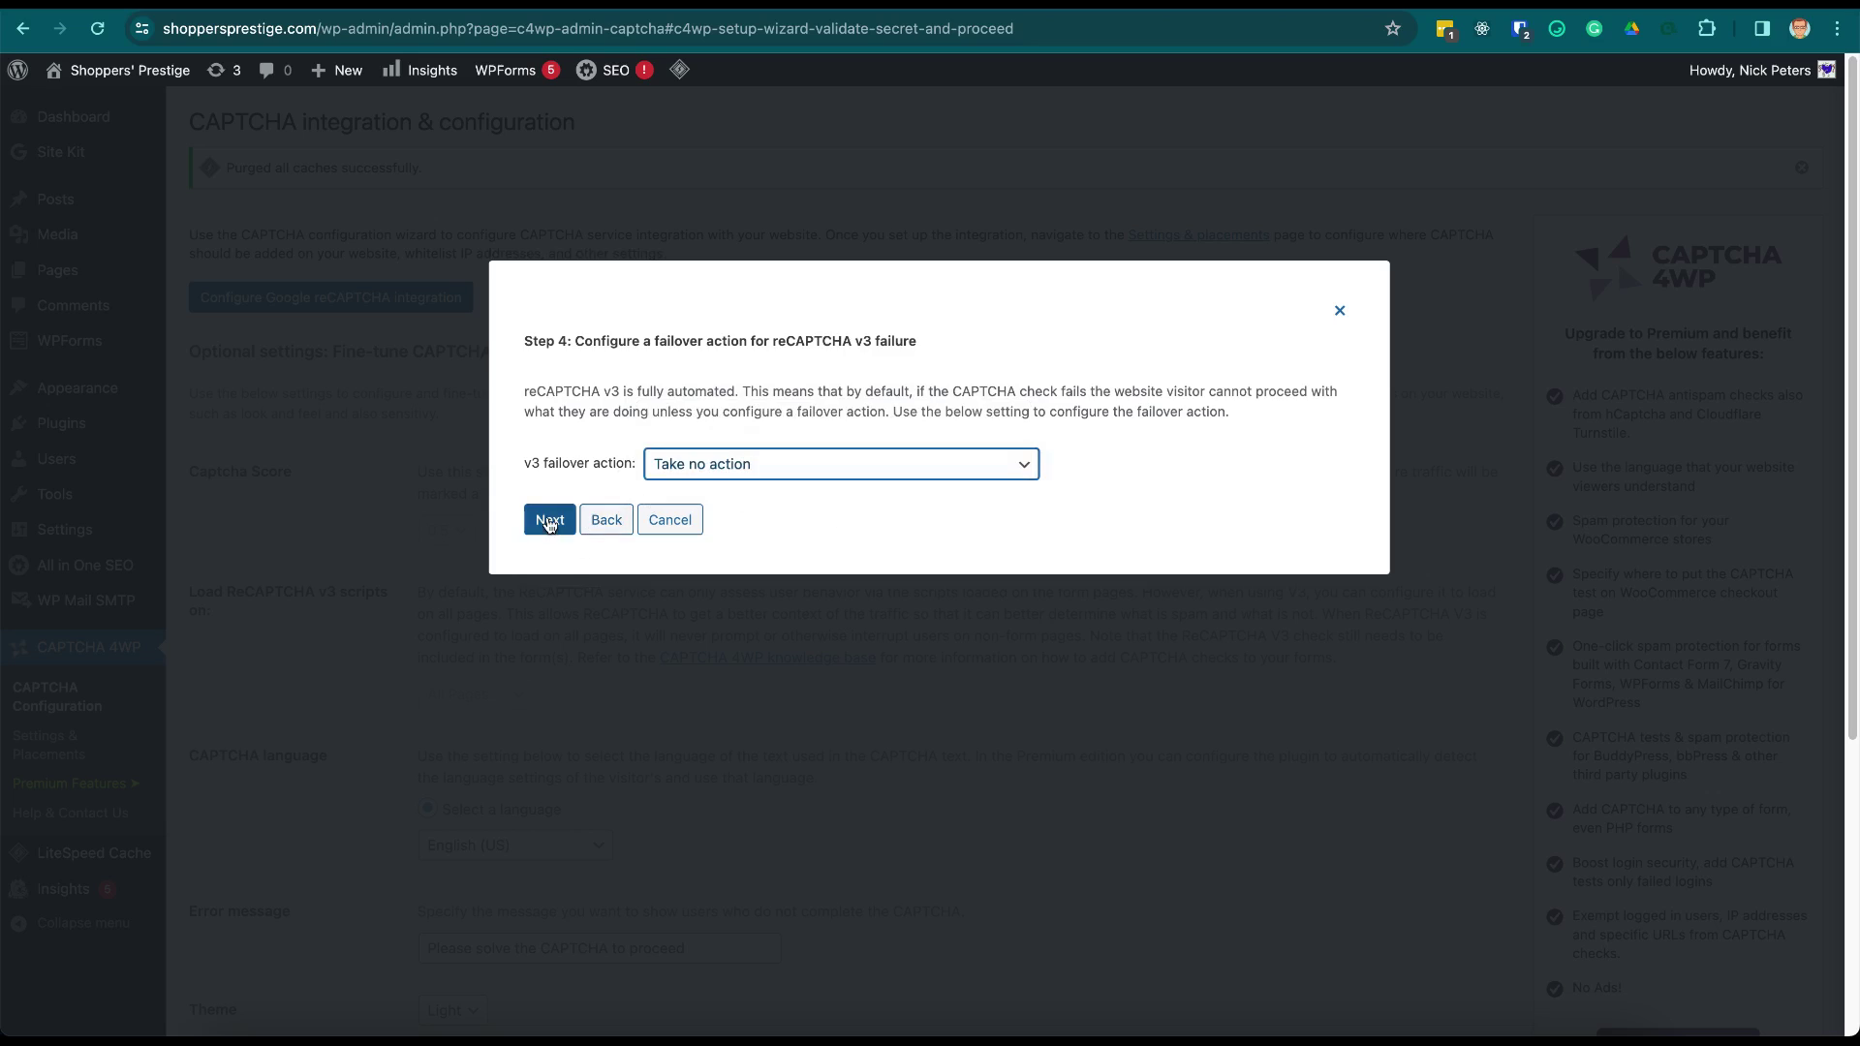
{"action": "left_click", "coordinate": [551, 519]}
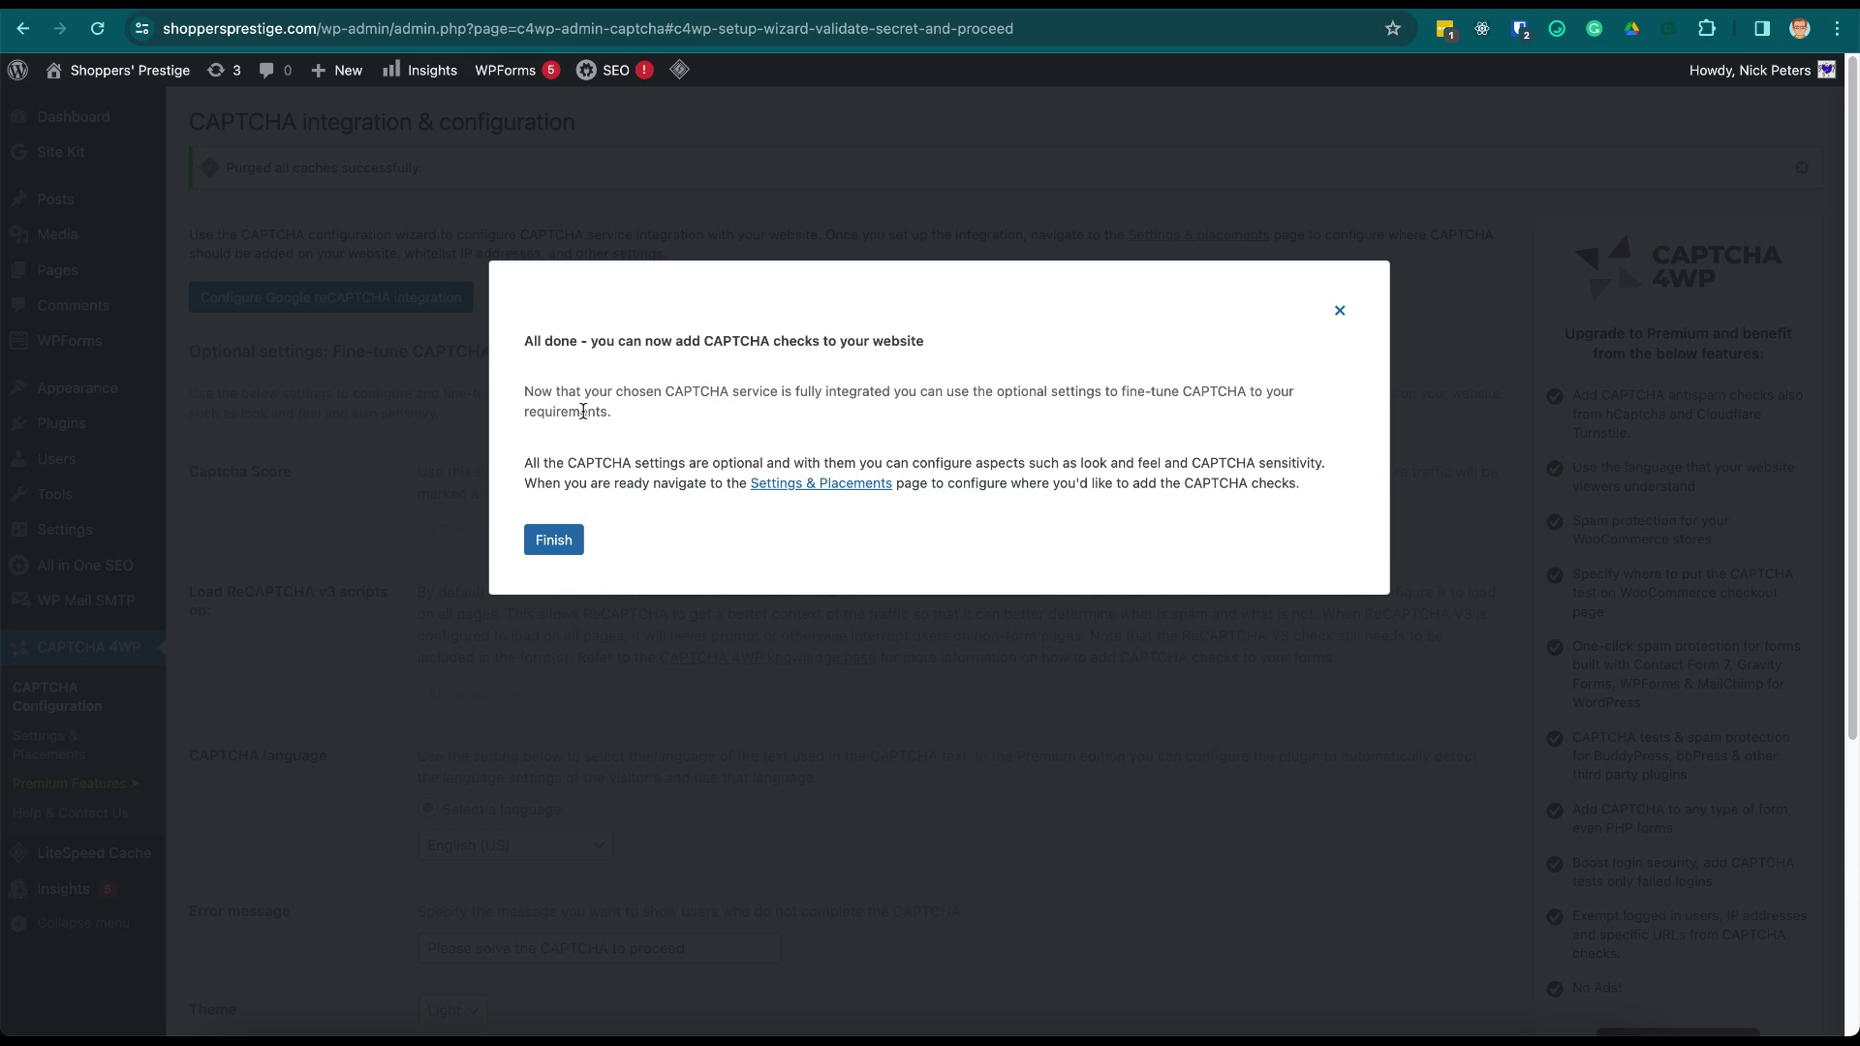
Finish the wizard from the 'All done' screen.
{"action": "left_click", "coordinate": [553, 541]}
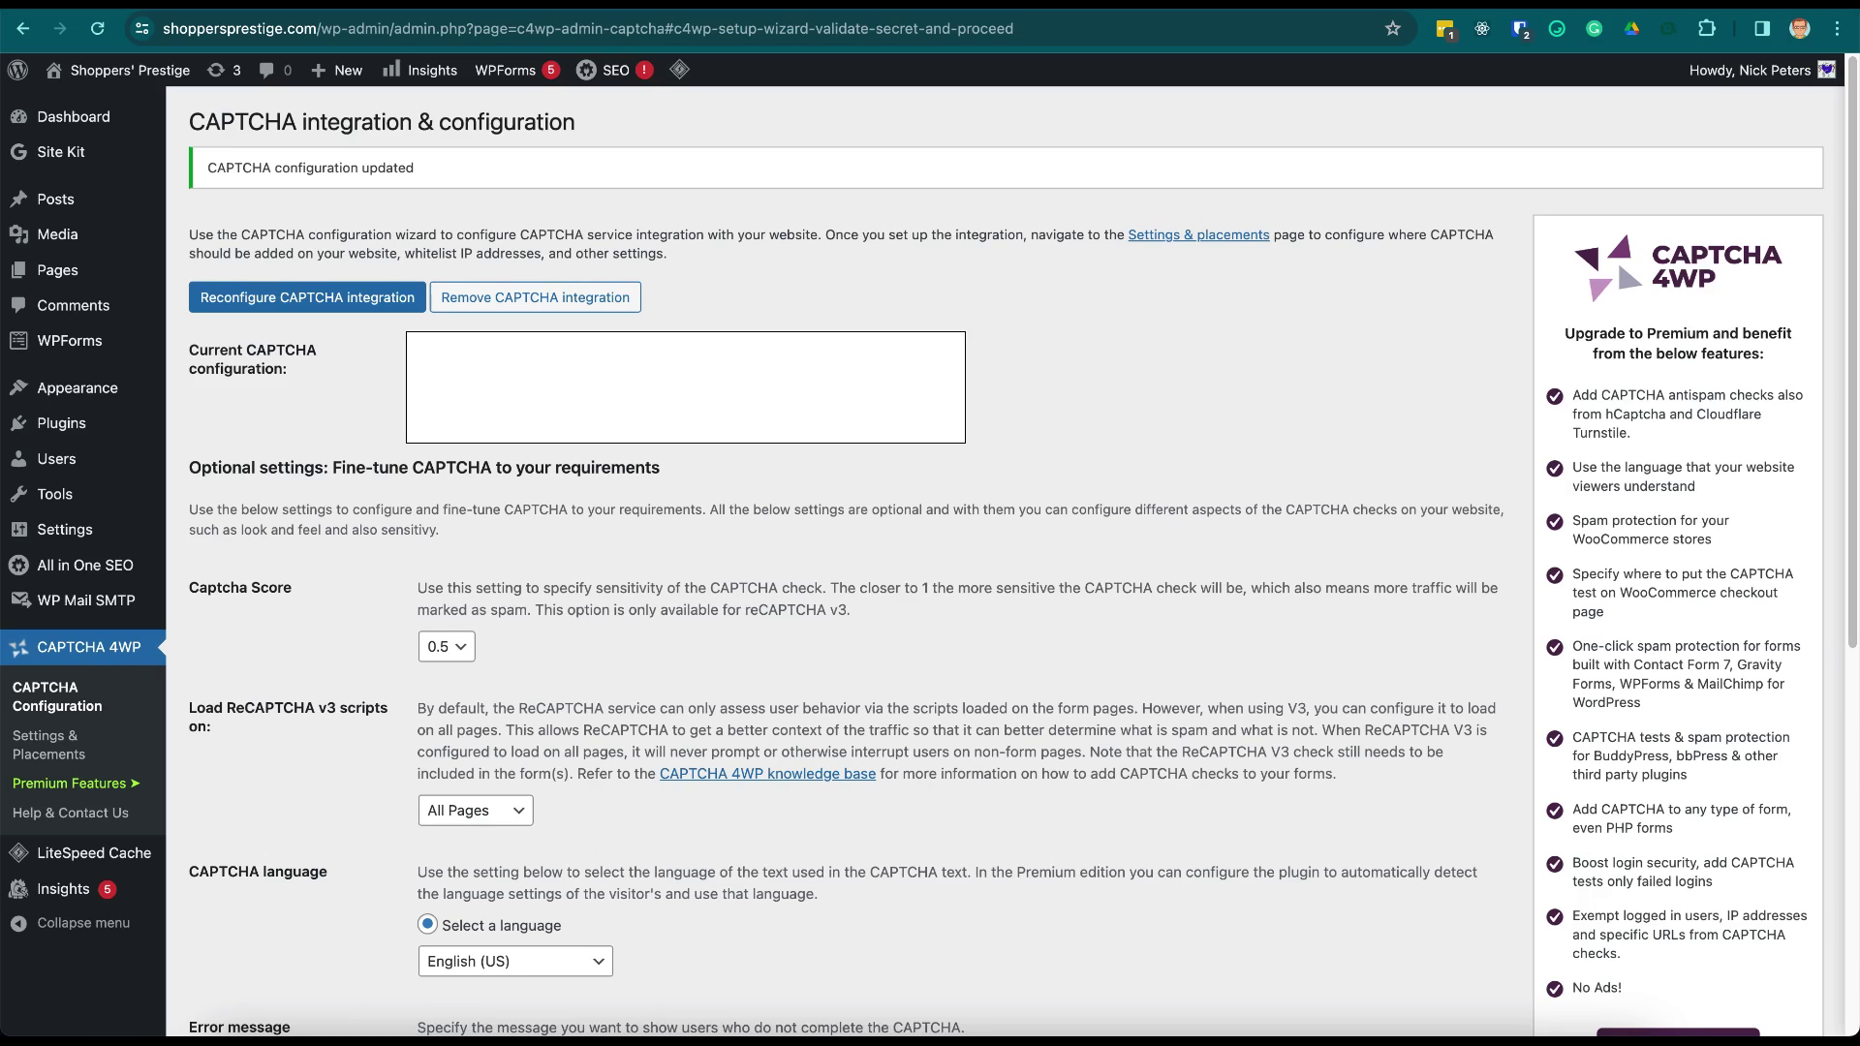
{"action": "scroll", "coordinate": [1010, 399], "scroll_direction": "down", "scroll_amount": 3}
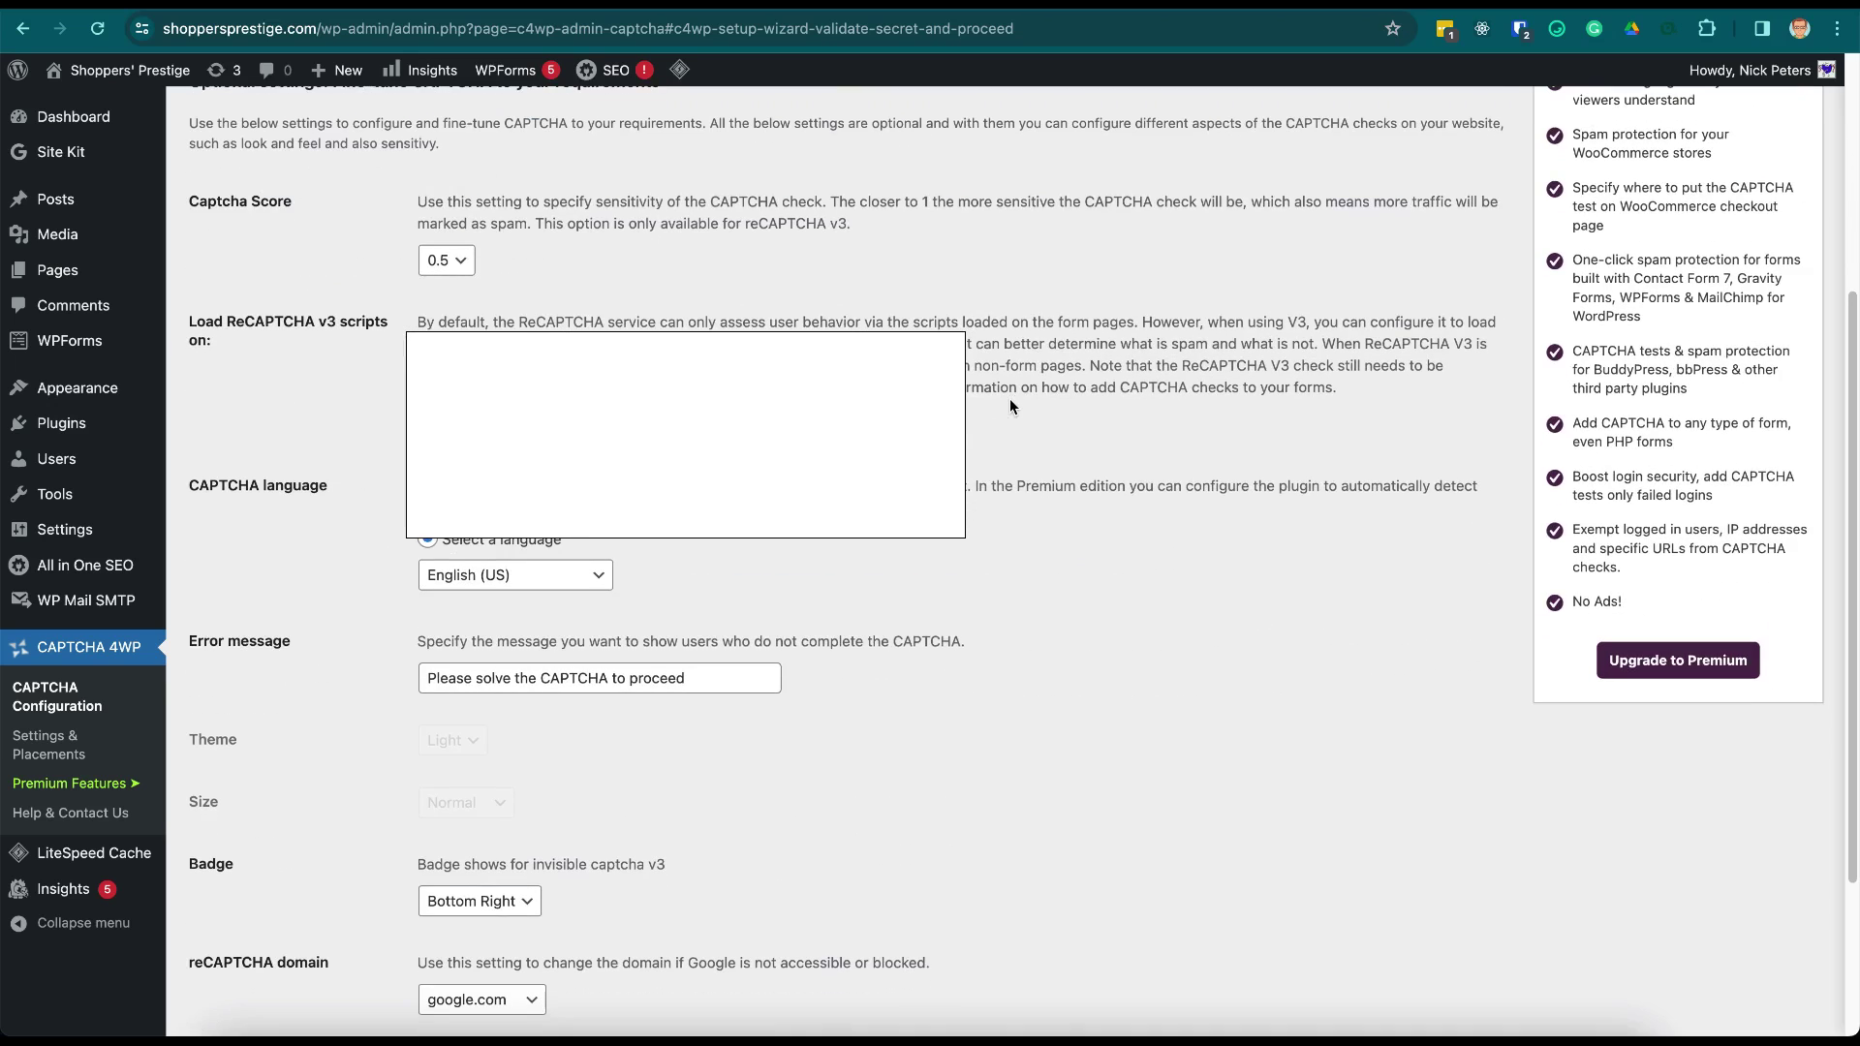
Set Captcha Score to 0.4, keep scripts on All Pages, save, and open Placements.
{"action": "left_click", "coordinate": [456, 264]}
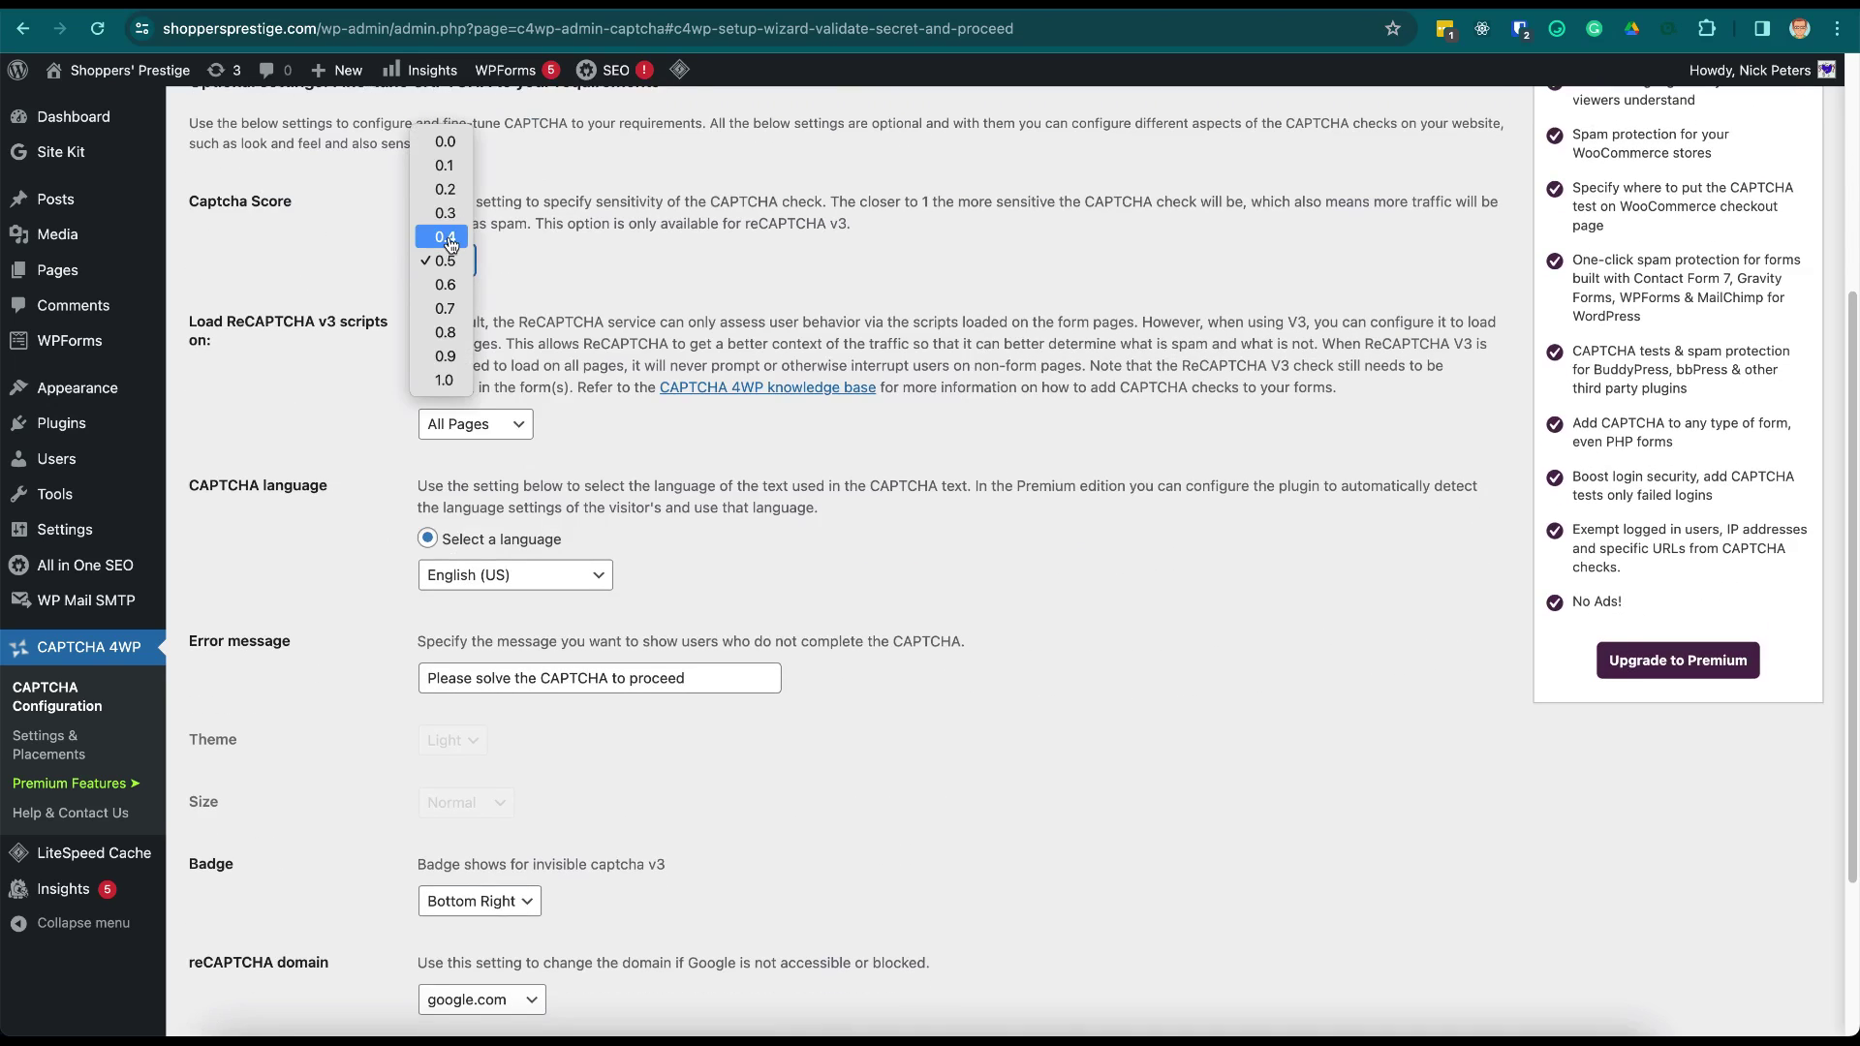
{"action": "left_click", "coordinate": [445, 237]}
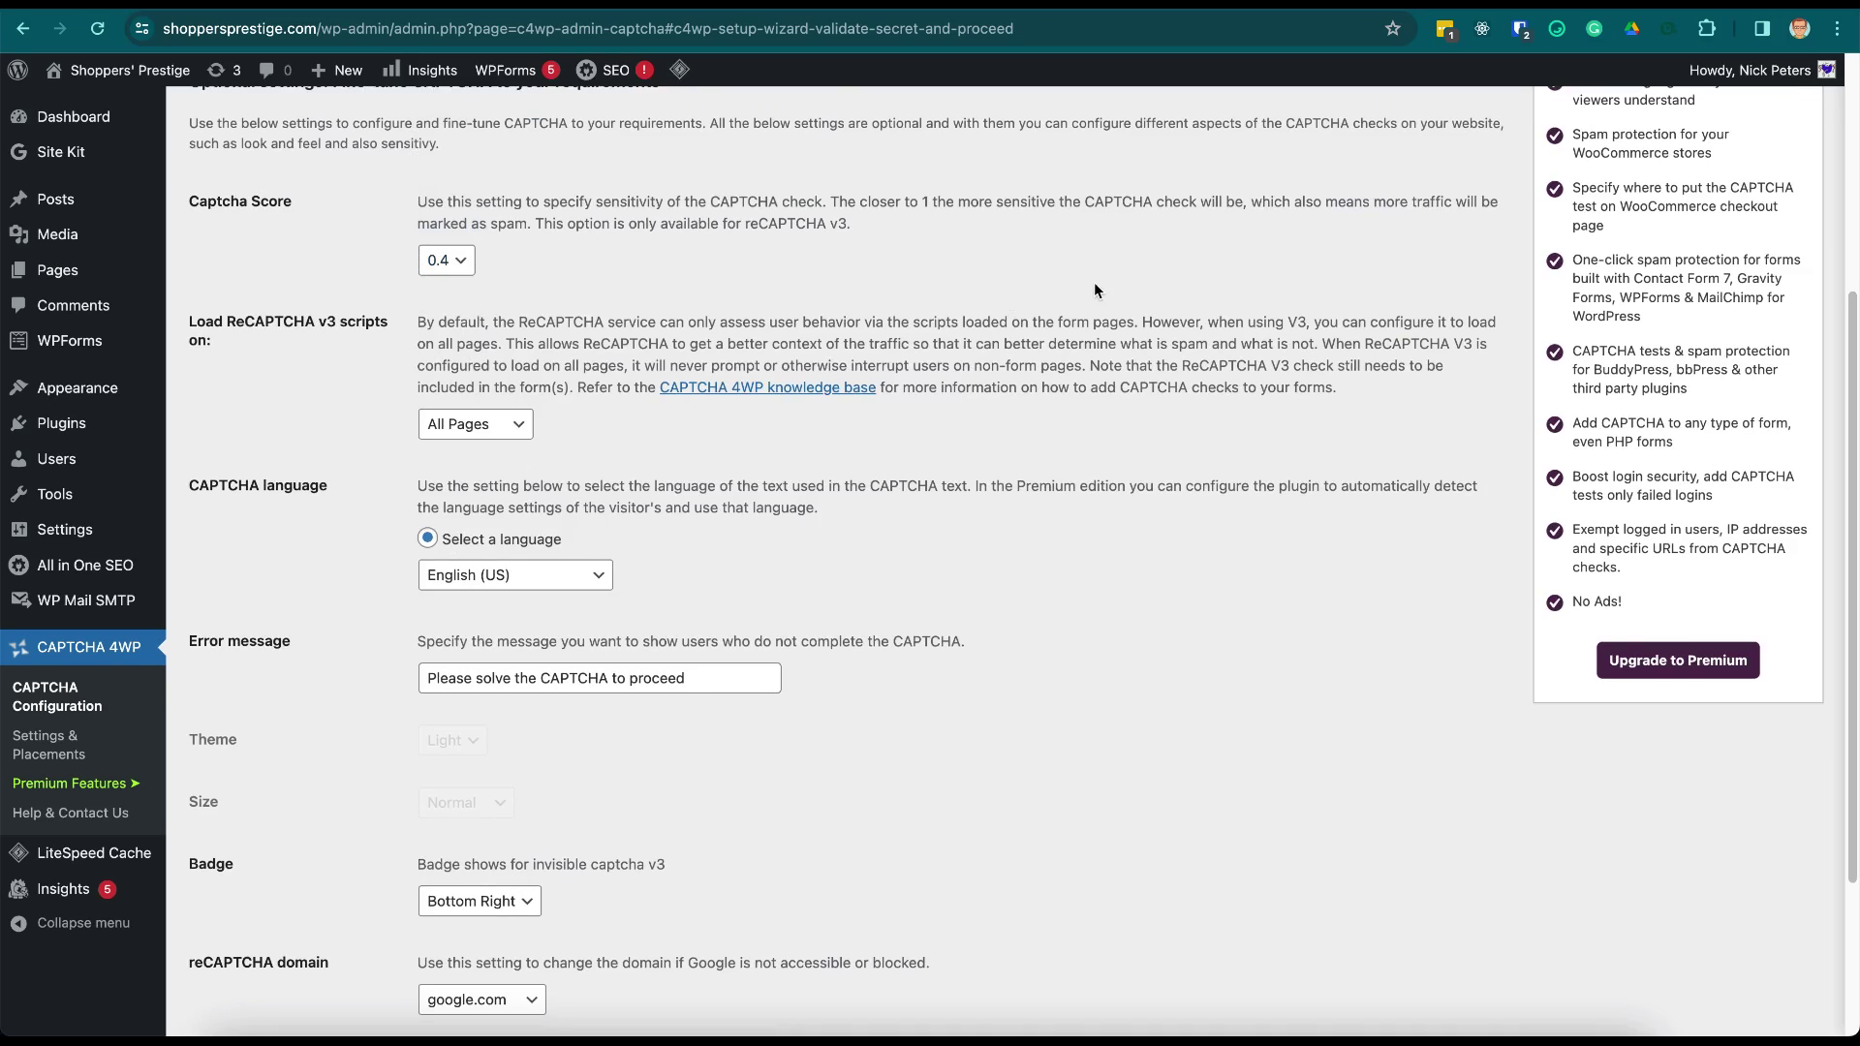
{"action": "scroll", "coordinate": [1094, 282], "scroll_direction": "down", "scroll_amount": 1}
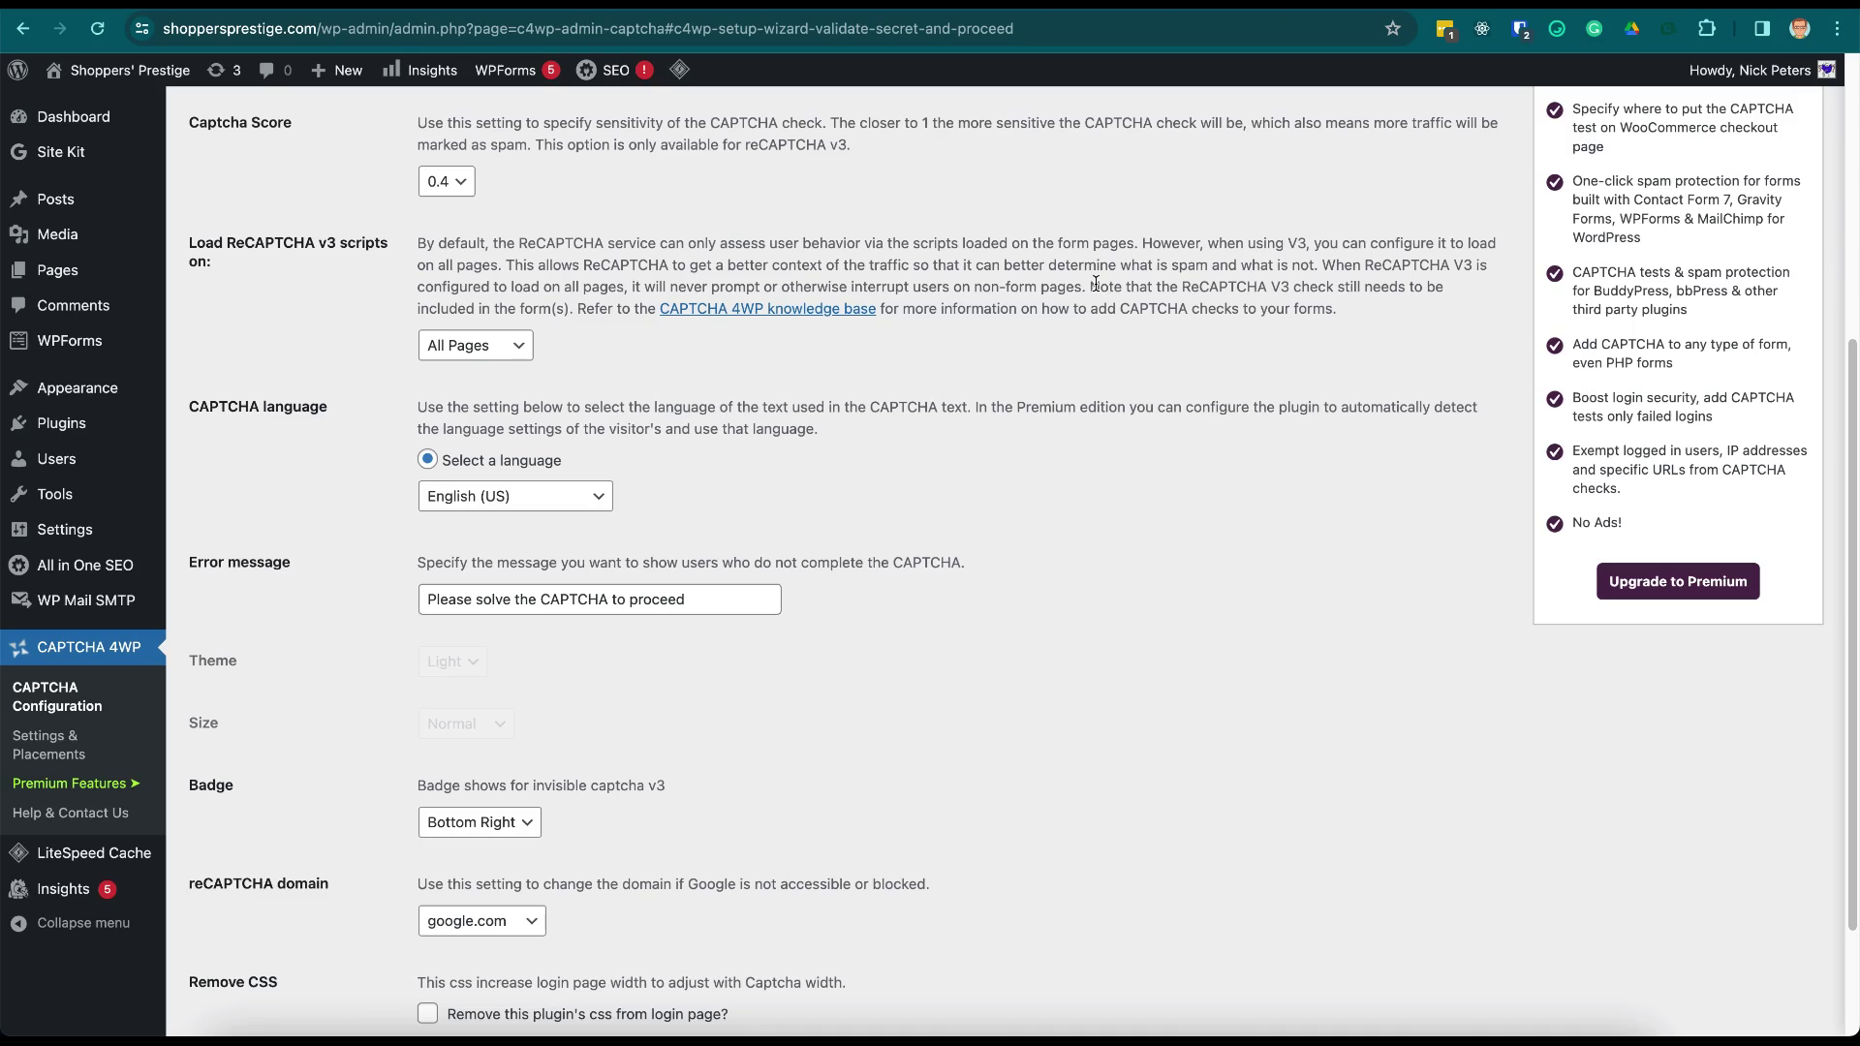
{"action": "left_click", "coordinate": [502, 346]}
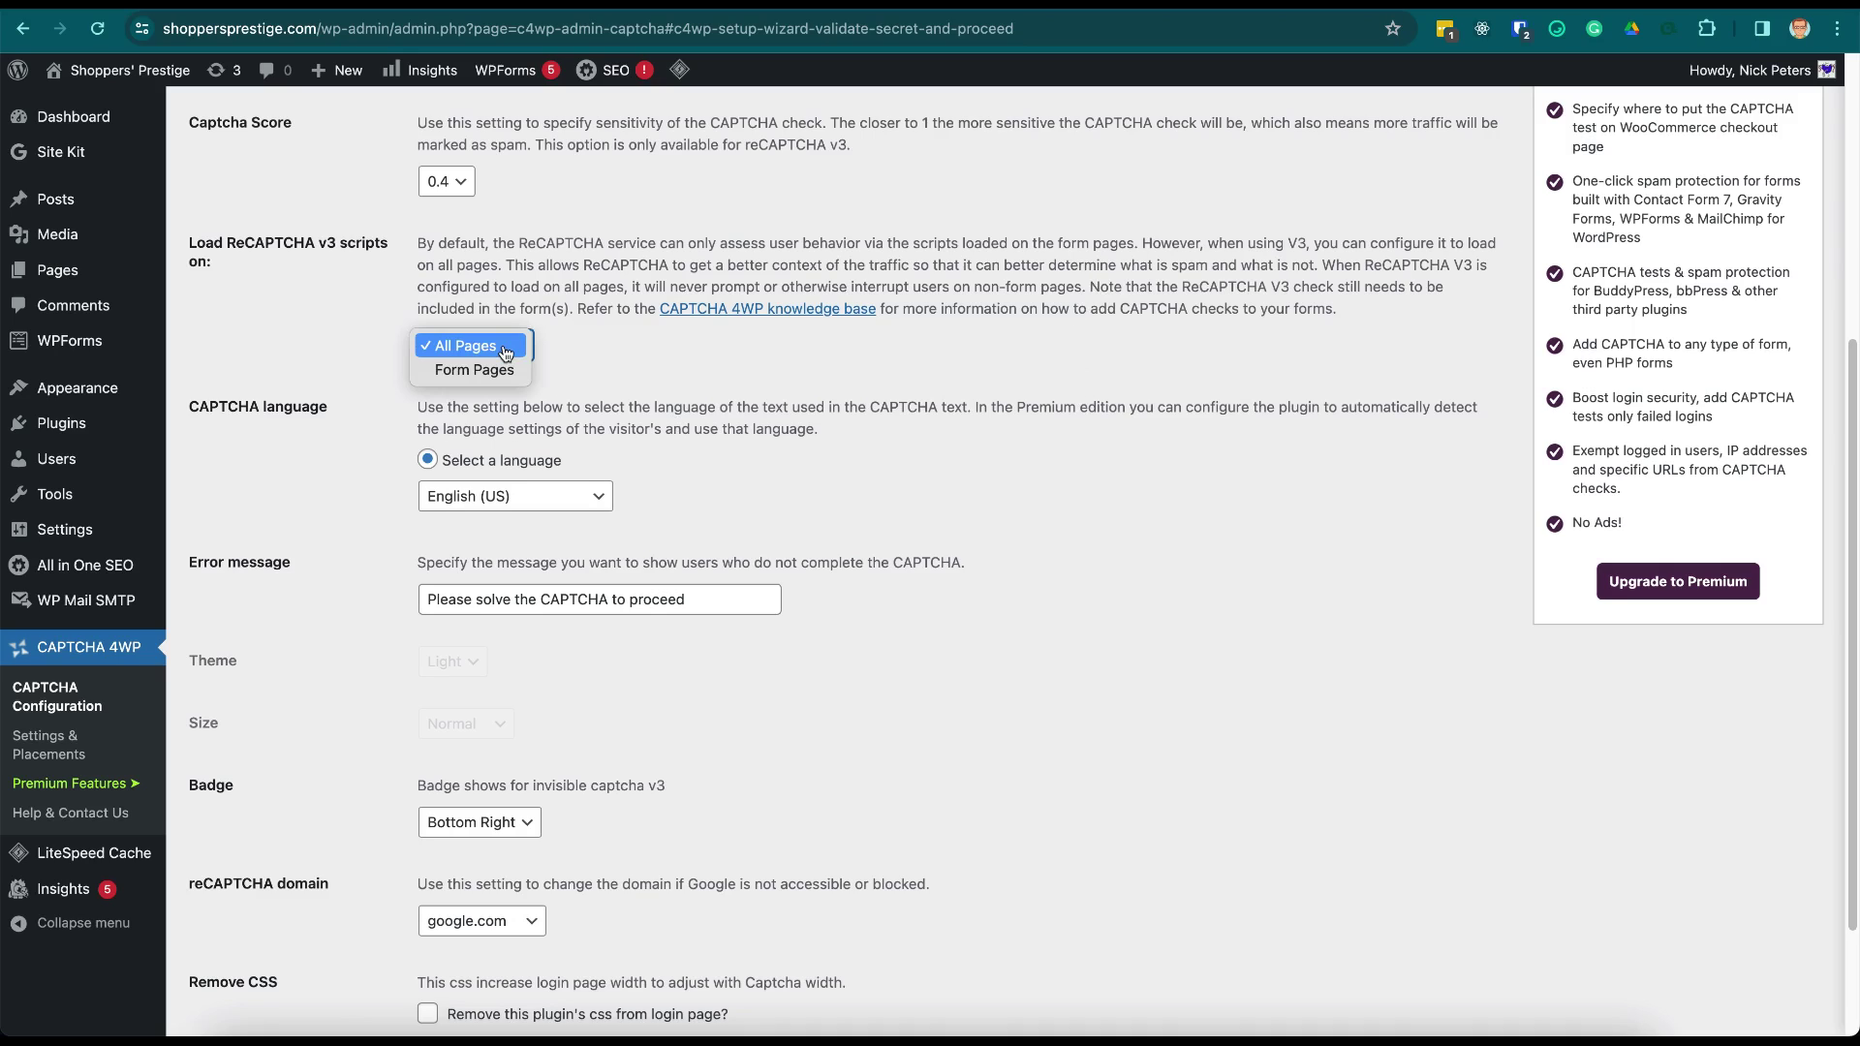
{"action": "left_click", "coordinate": [507, 351]}
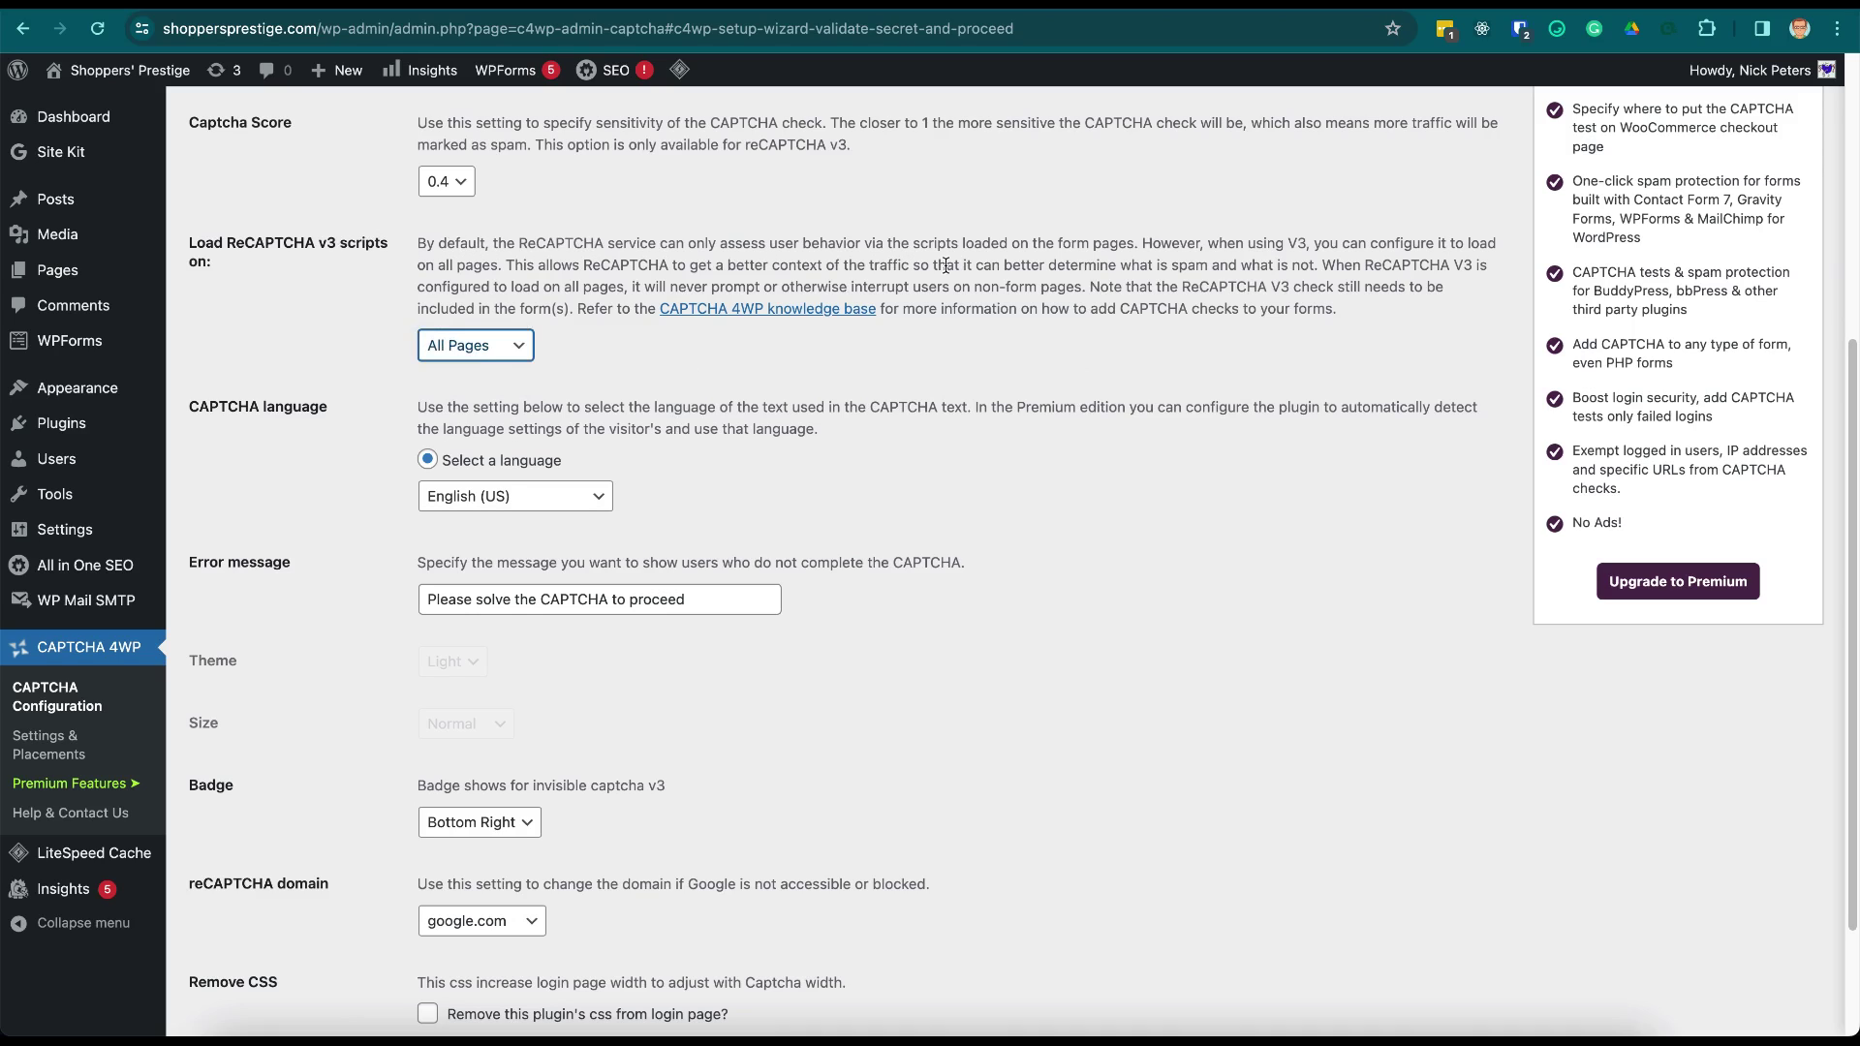
{"action": "scroll", "coordinate": [1025, 429], "scroll_direction": "down", "scroll_amount": 3}
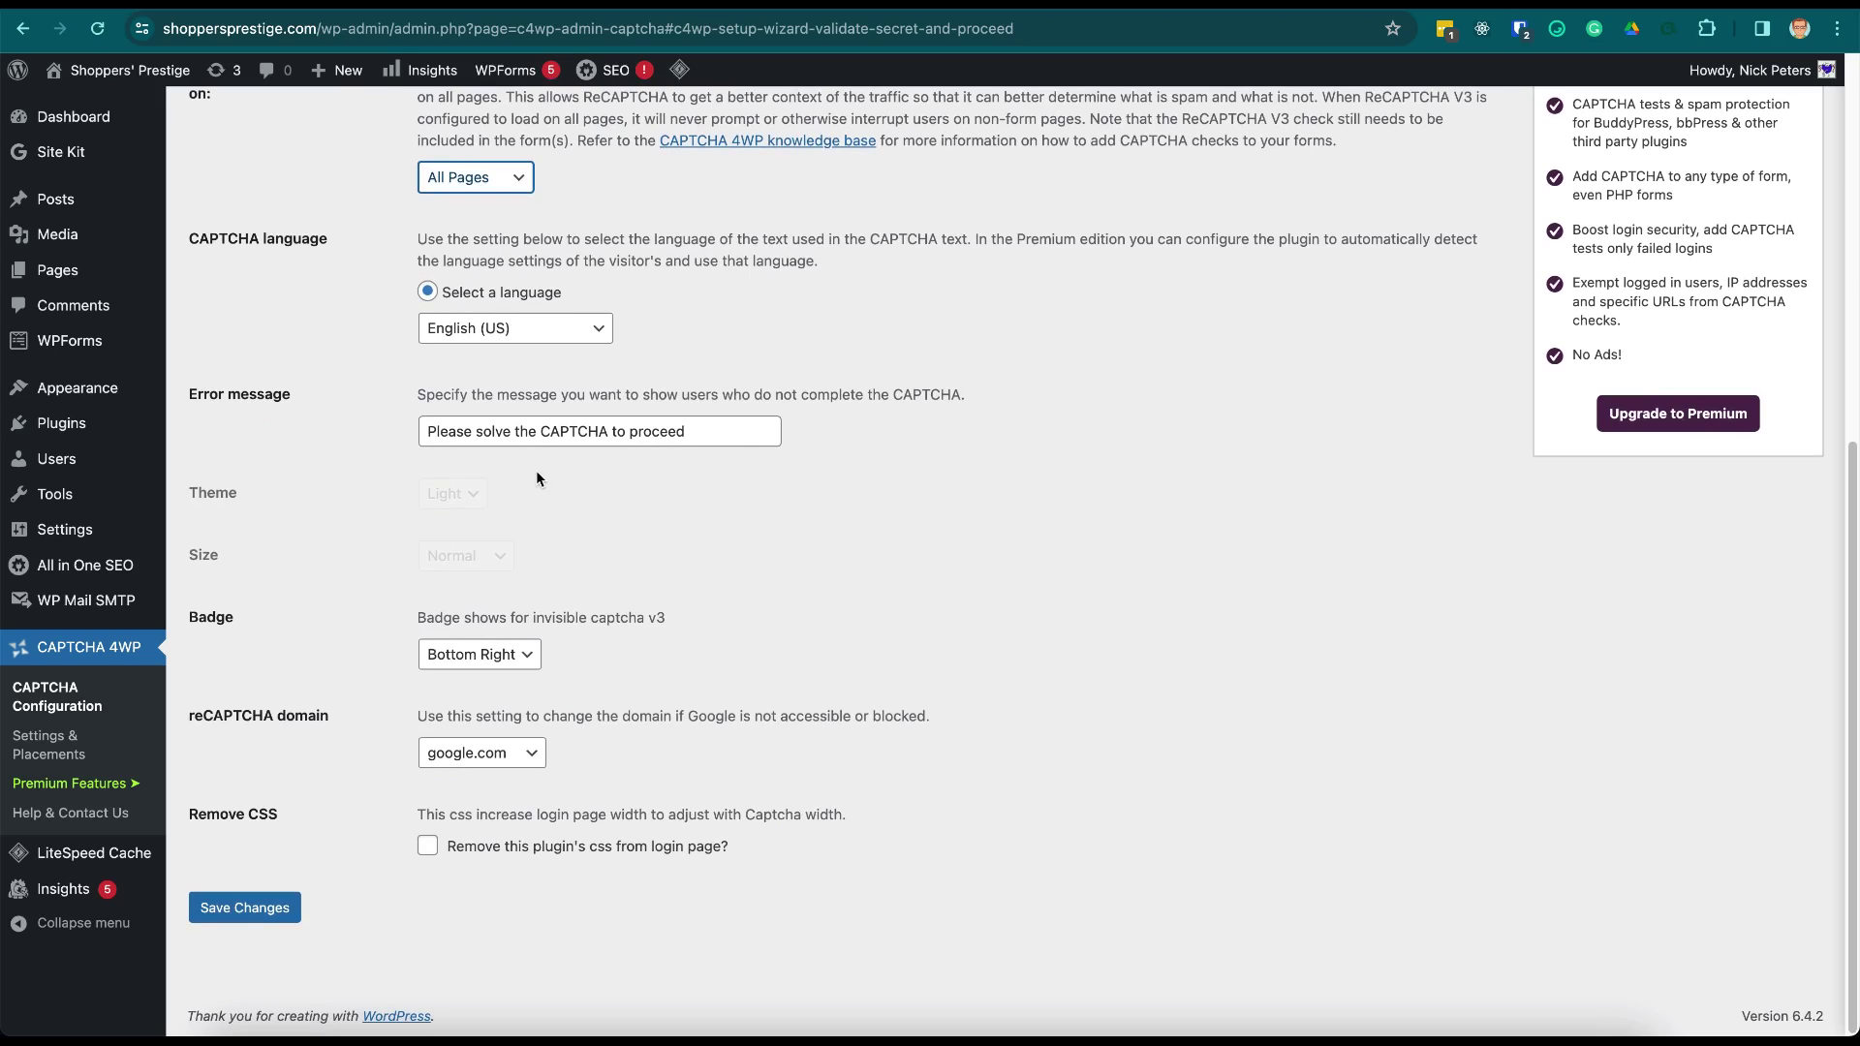
{"action": "left_click", "coordinate": [247, 906]}
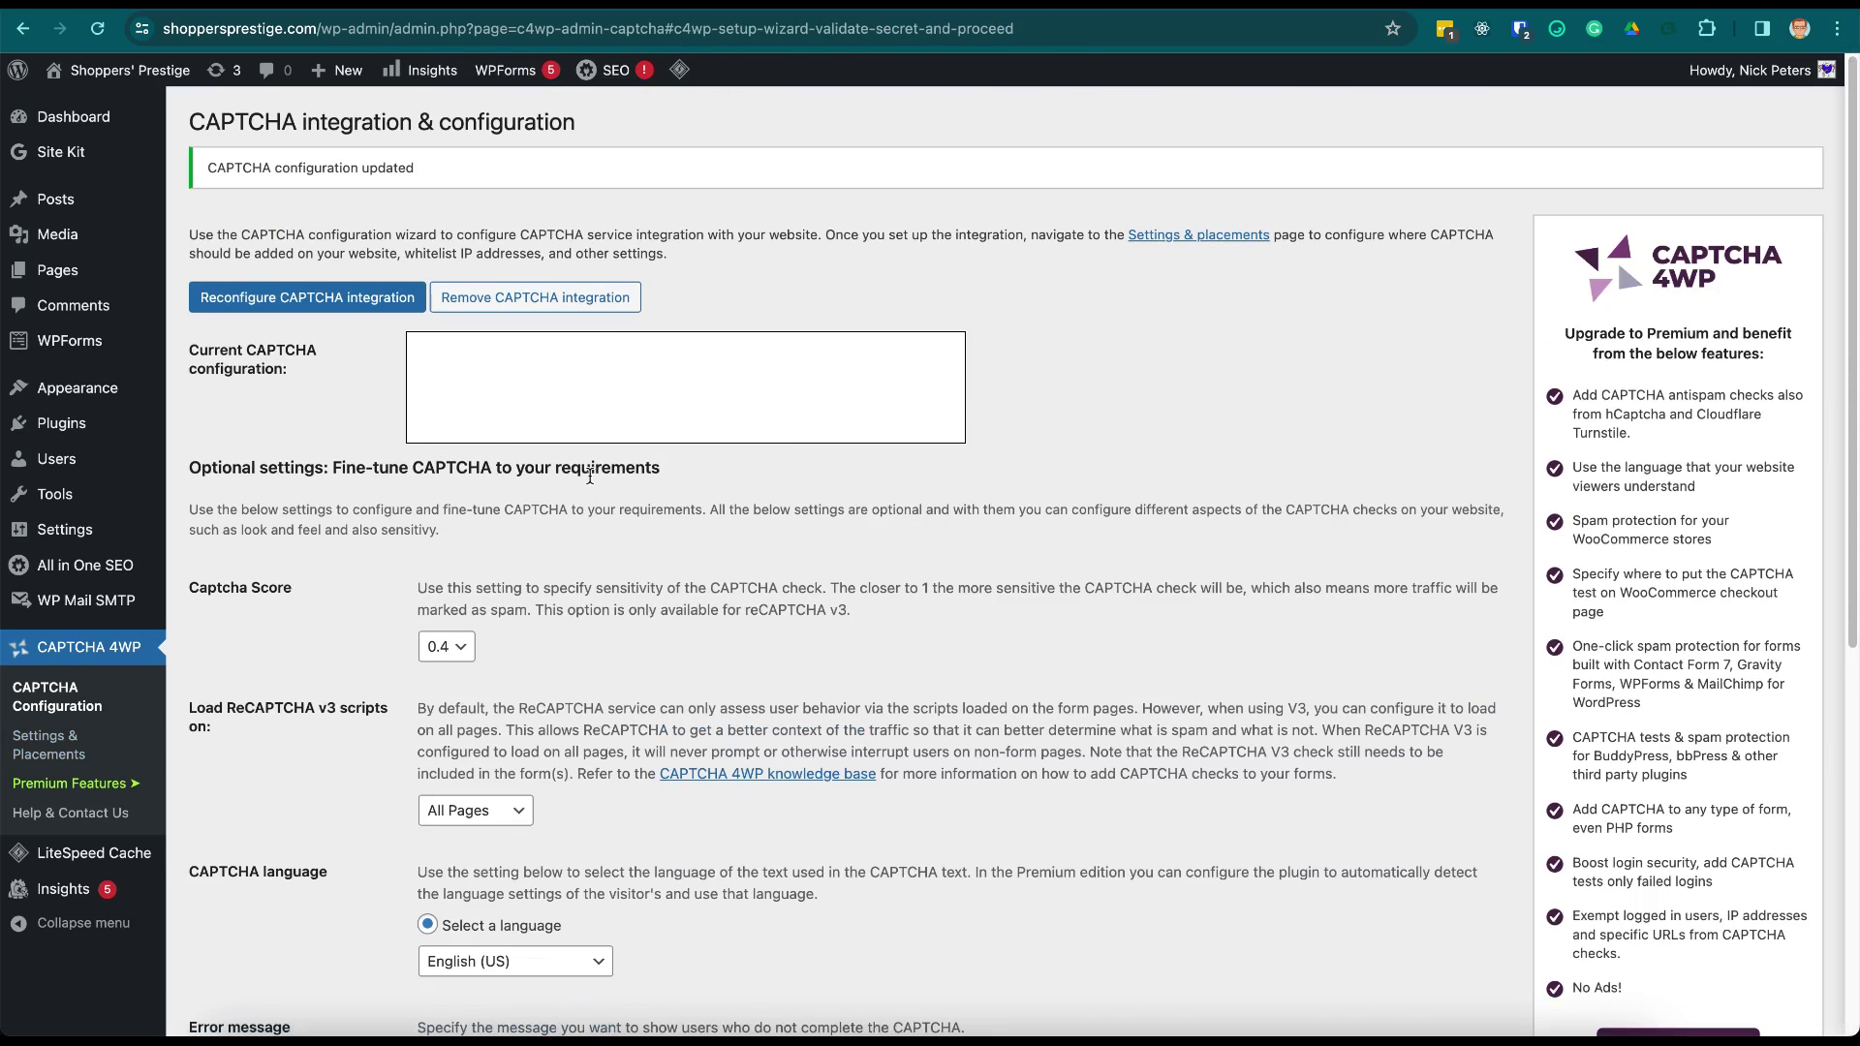
{"action": "left_click", "coordinate": [50, 746]}
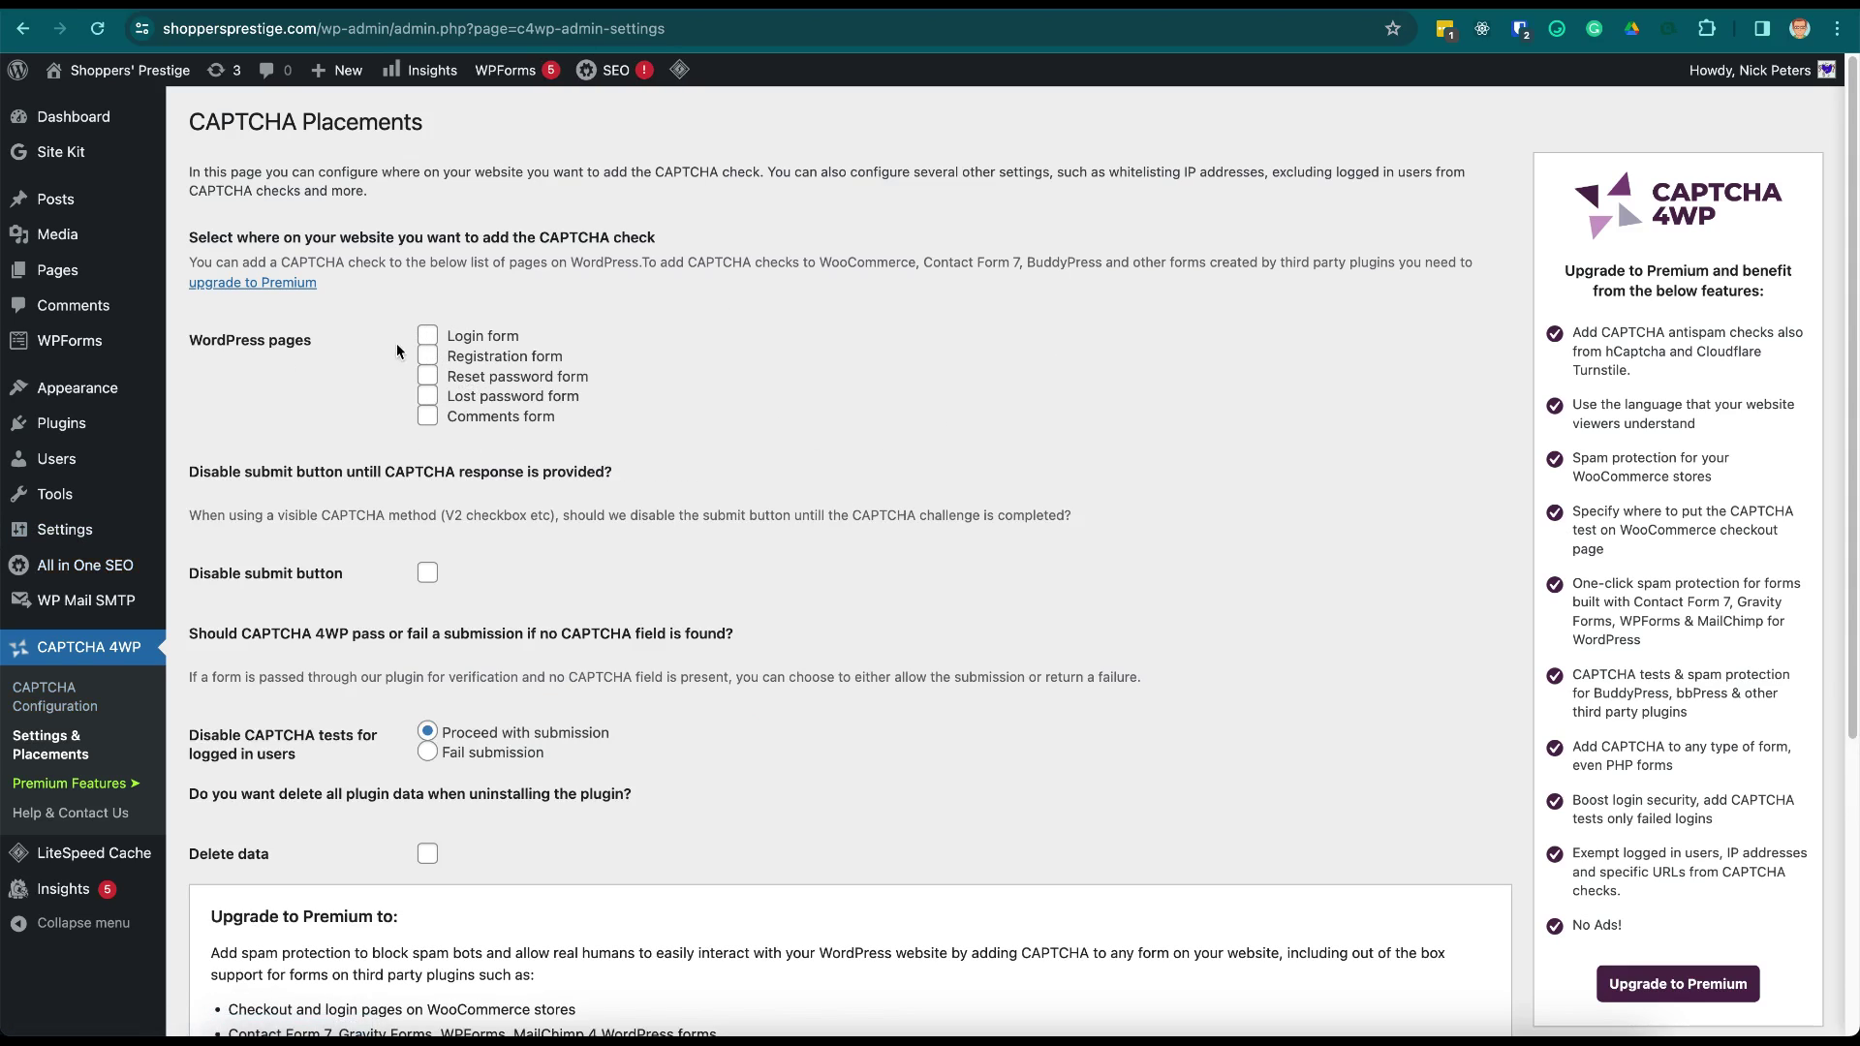
Tick the Login form checkbox under WordPress pages and save the changes.
{"action": "left_click", "coordinate": [427, 335]}
{"action": "scroll", "coordinate": [1080, 367], "scroll_direction": "down", "scroll_amount": 2}
{"action": "scroll", "coordinate": [1080, 368], "scroll_direction": "down", "scroll_amount": 3}
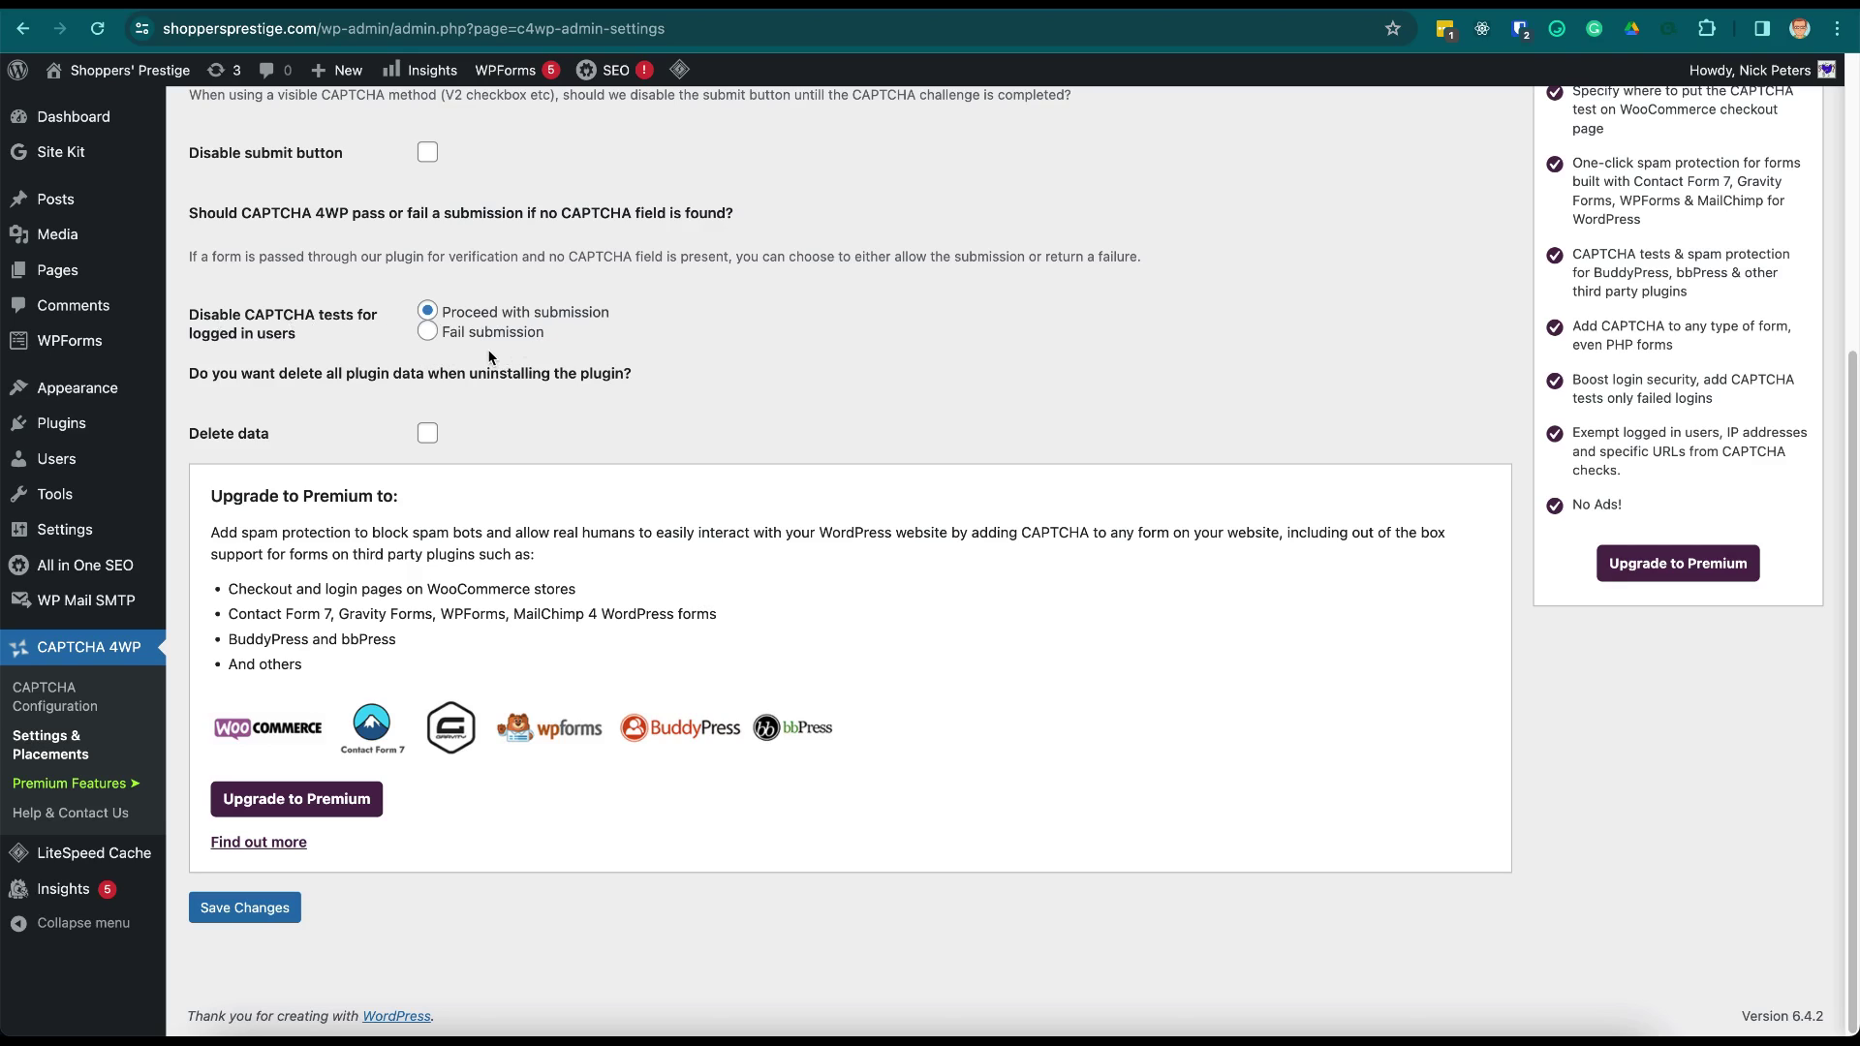
{"action": "left_click", "coordinate": [244, 907]}
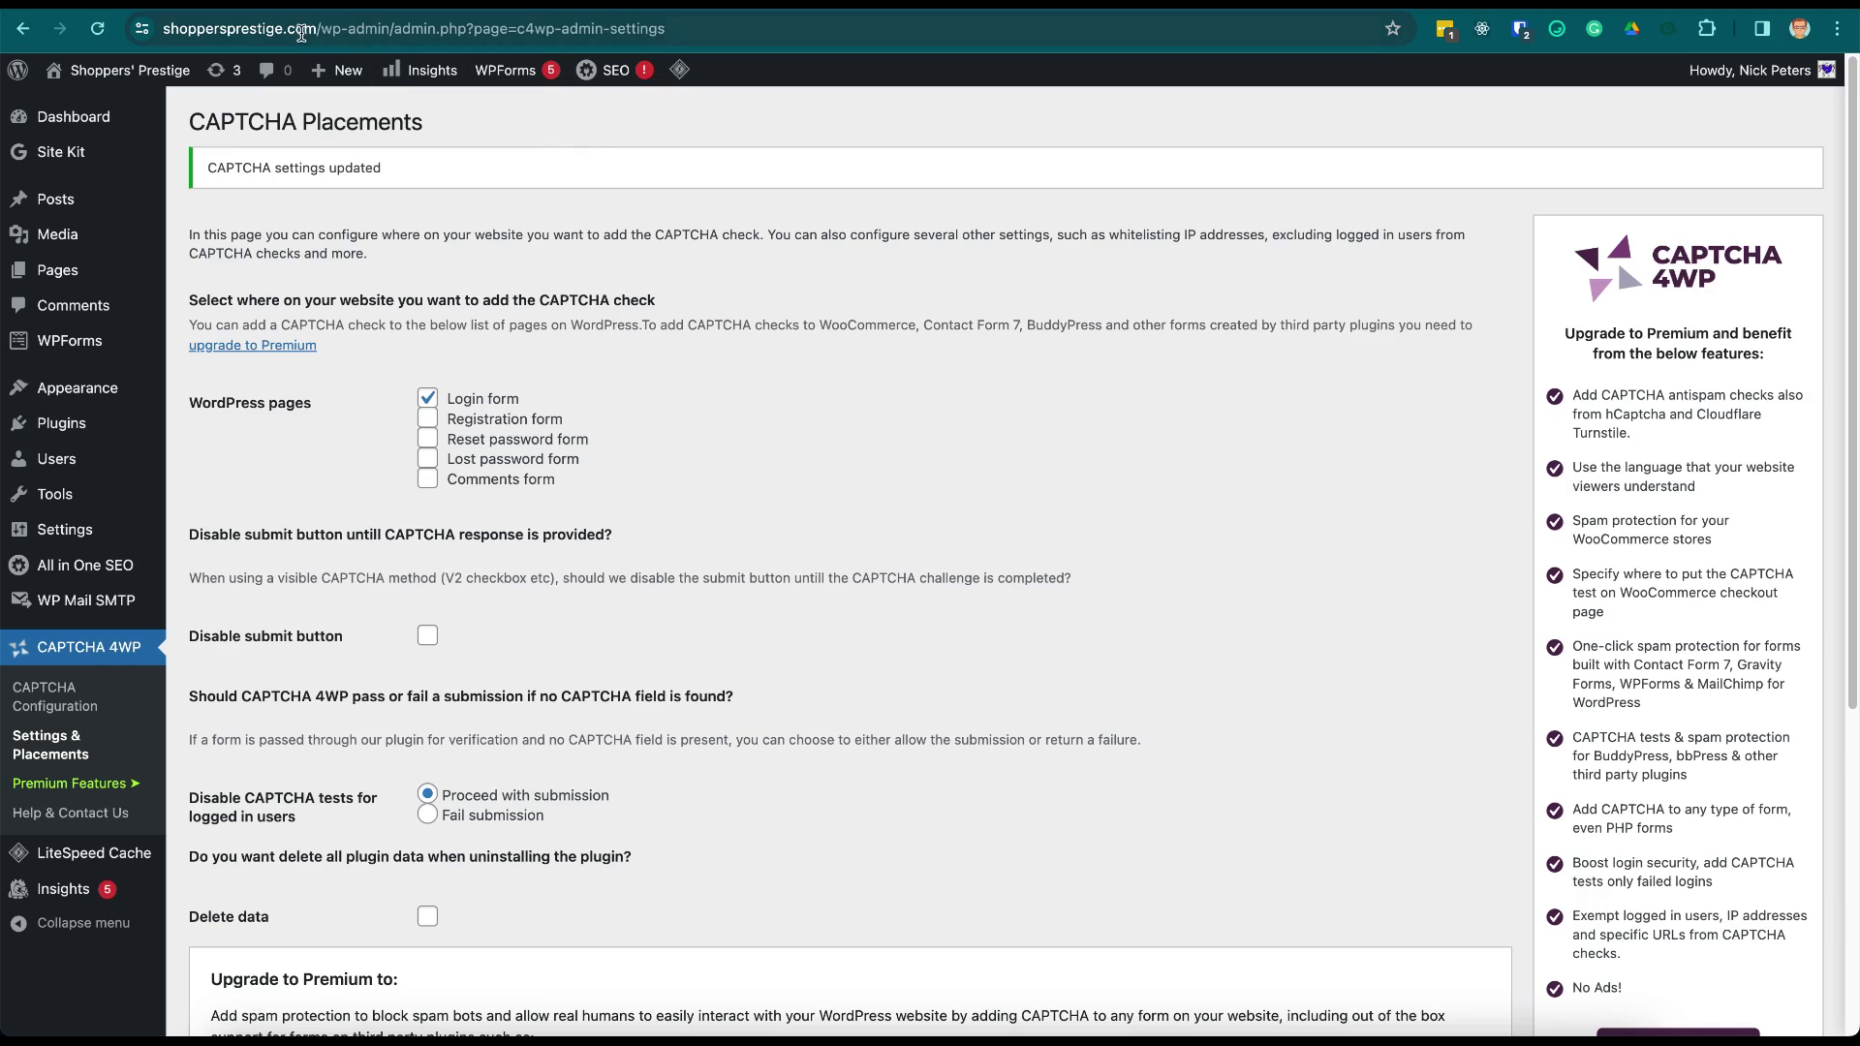
Log out through the Howdy user menu to reach the login page.
{"action": "left_click_drag", "start_coordinate": [389, 28], "coordinate": [120, 34]}
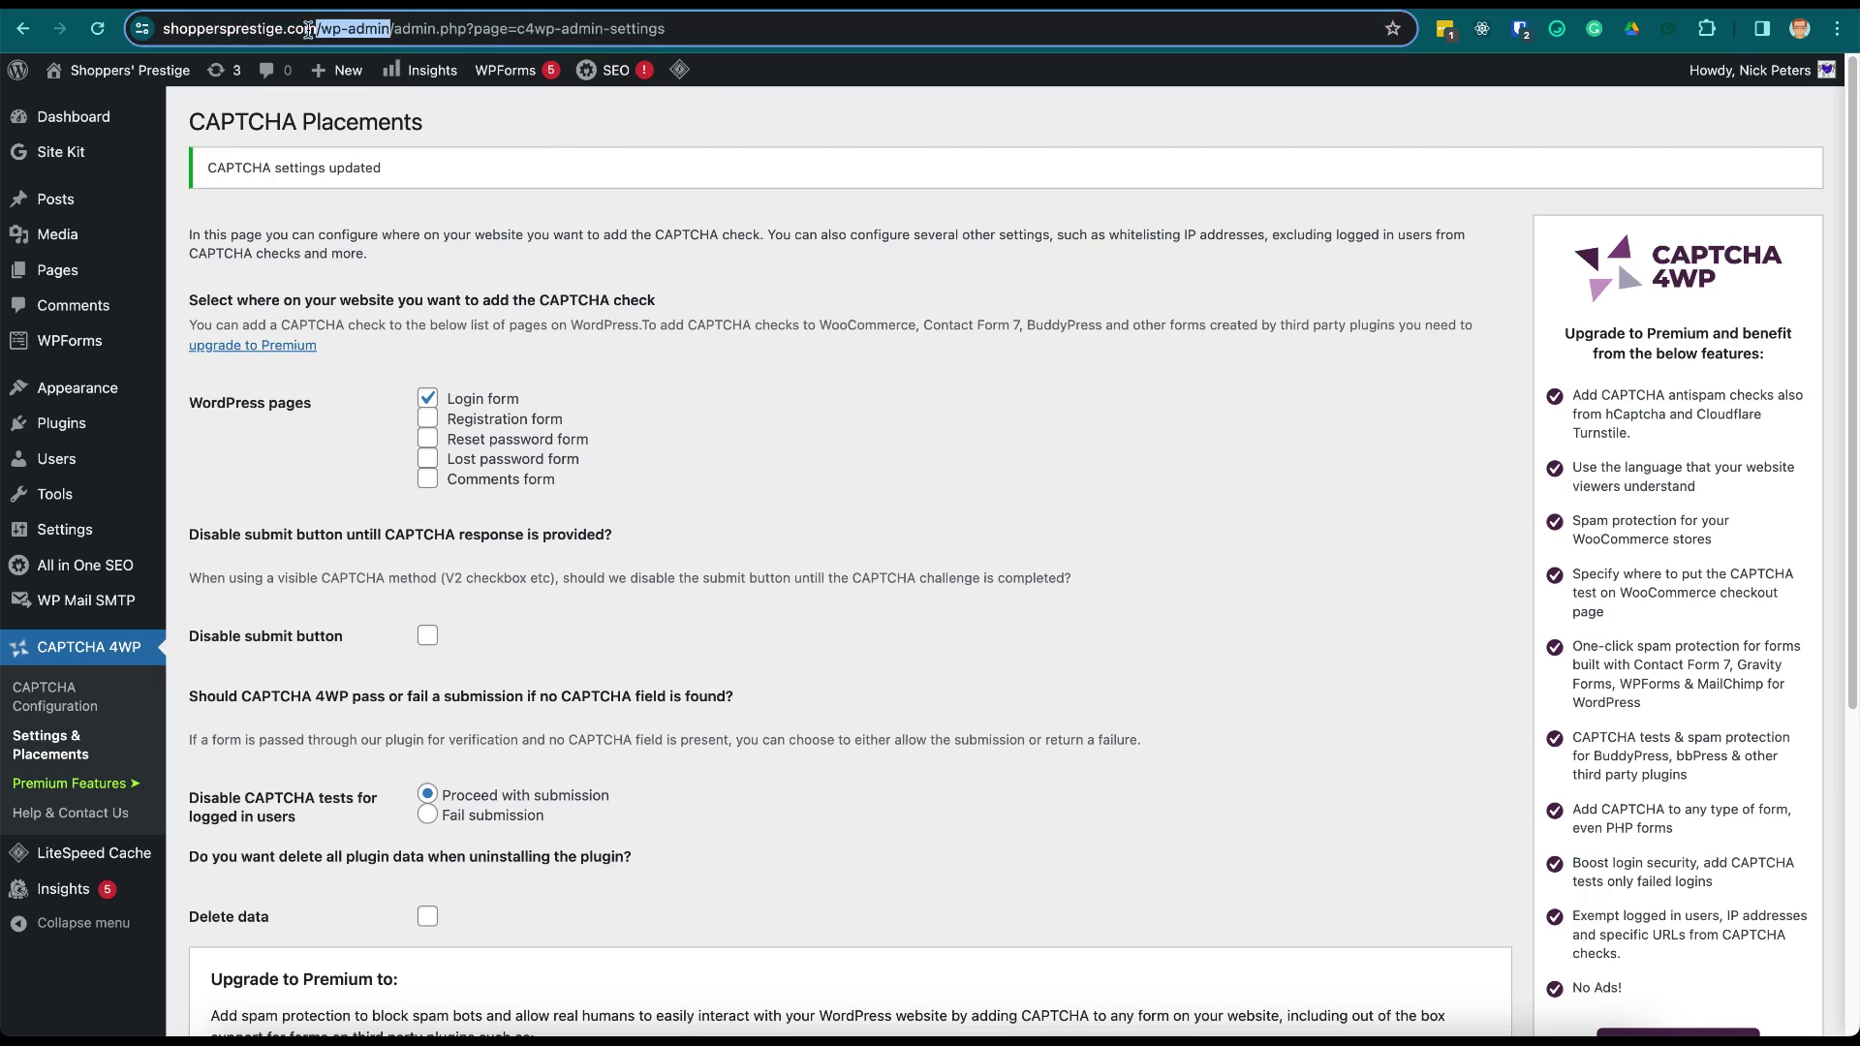
{"action": "left_click", "coordinate": [1209, 387]}
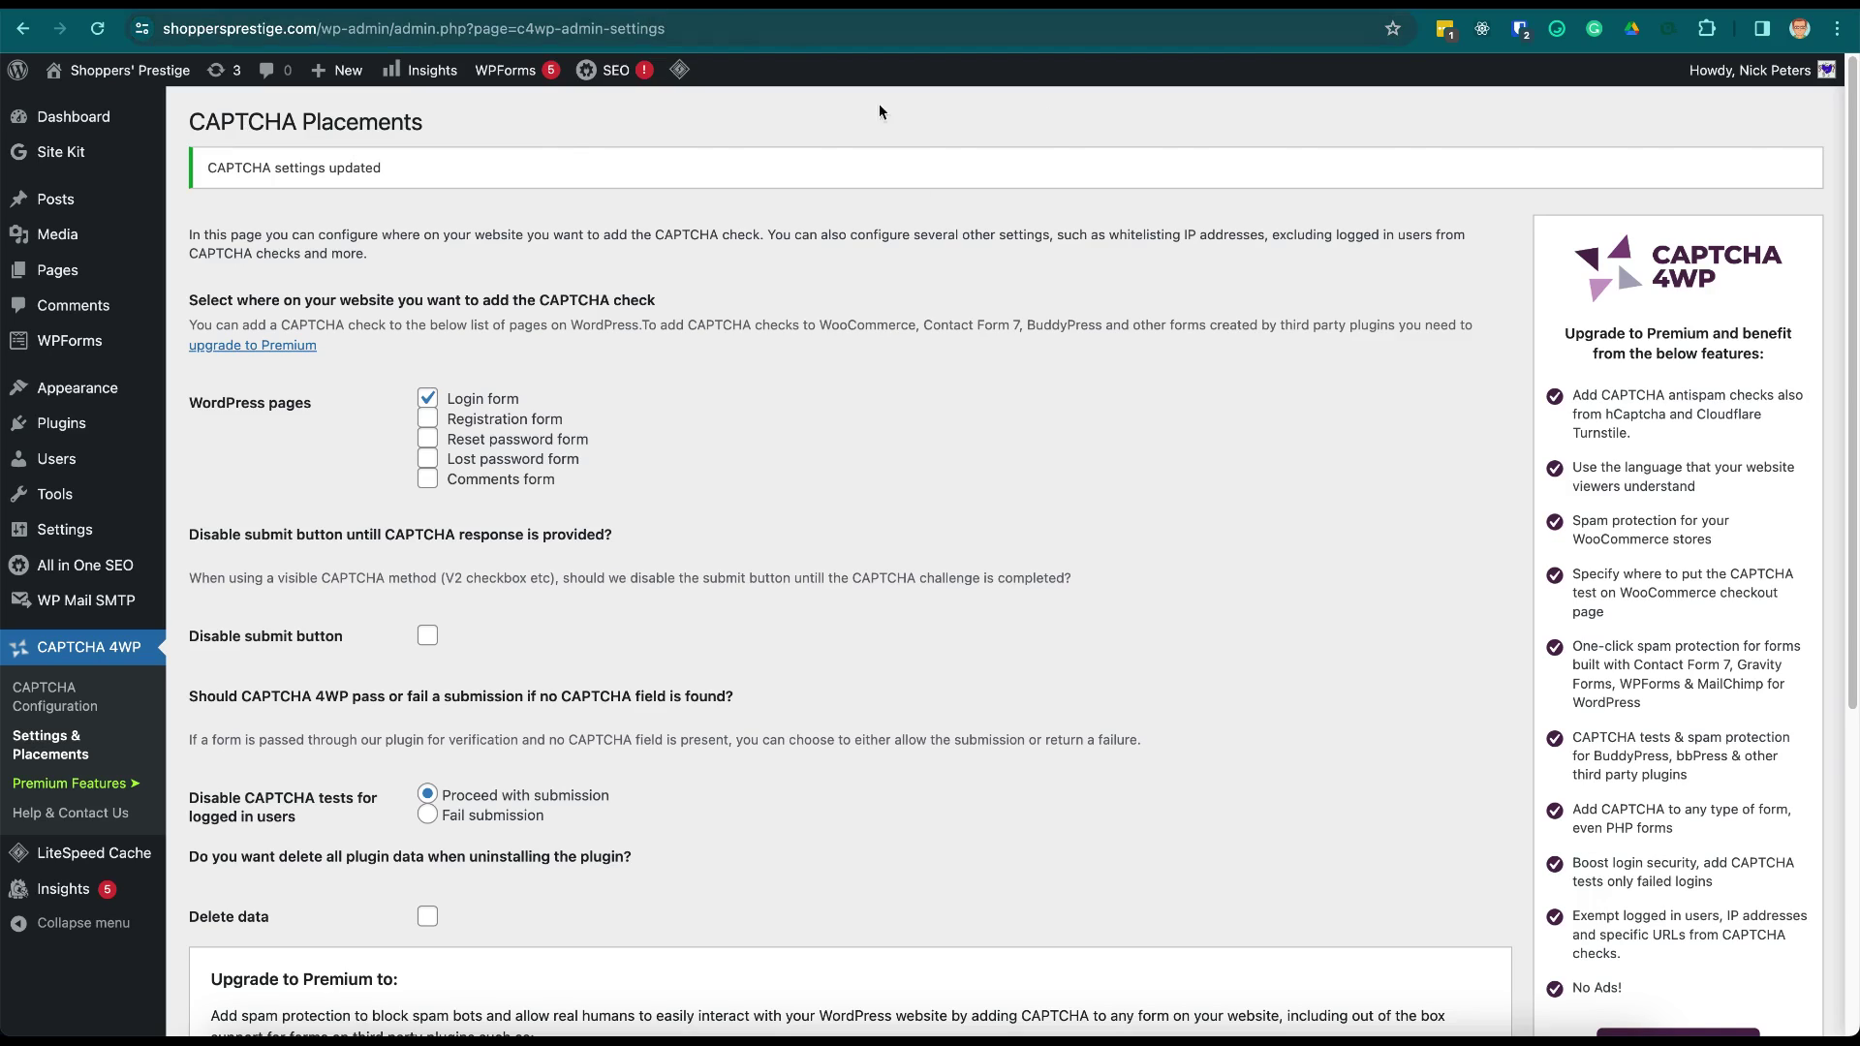
{"action": "mouse_move", "coordinate": [1751, 70]}
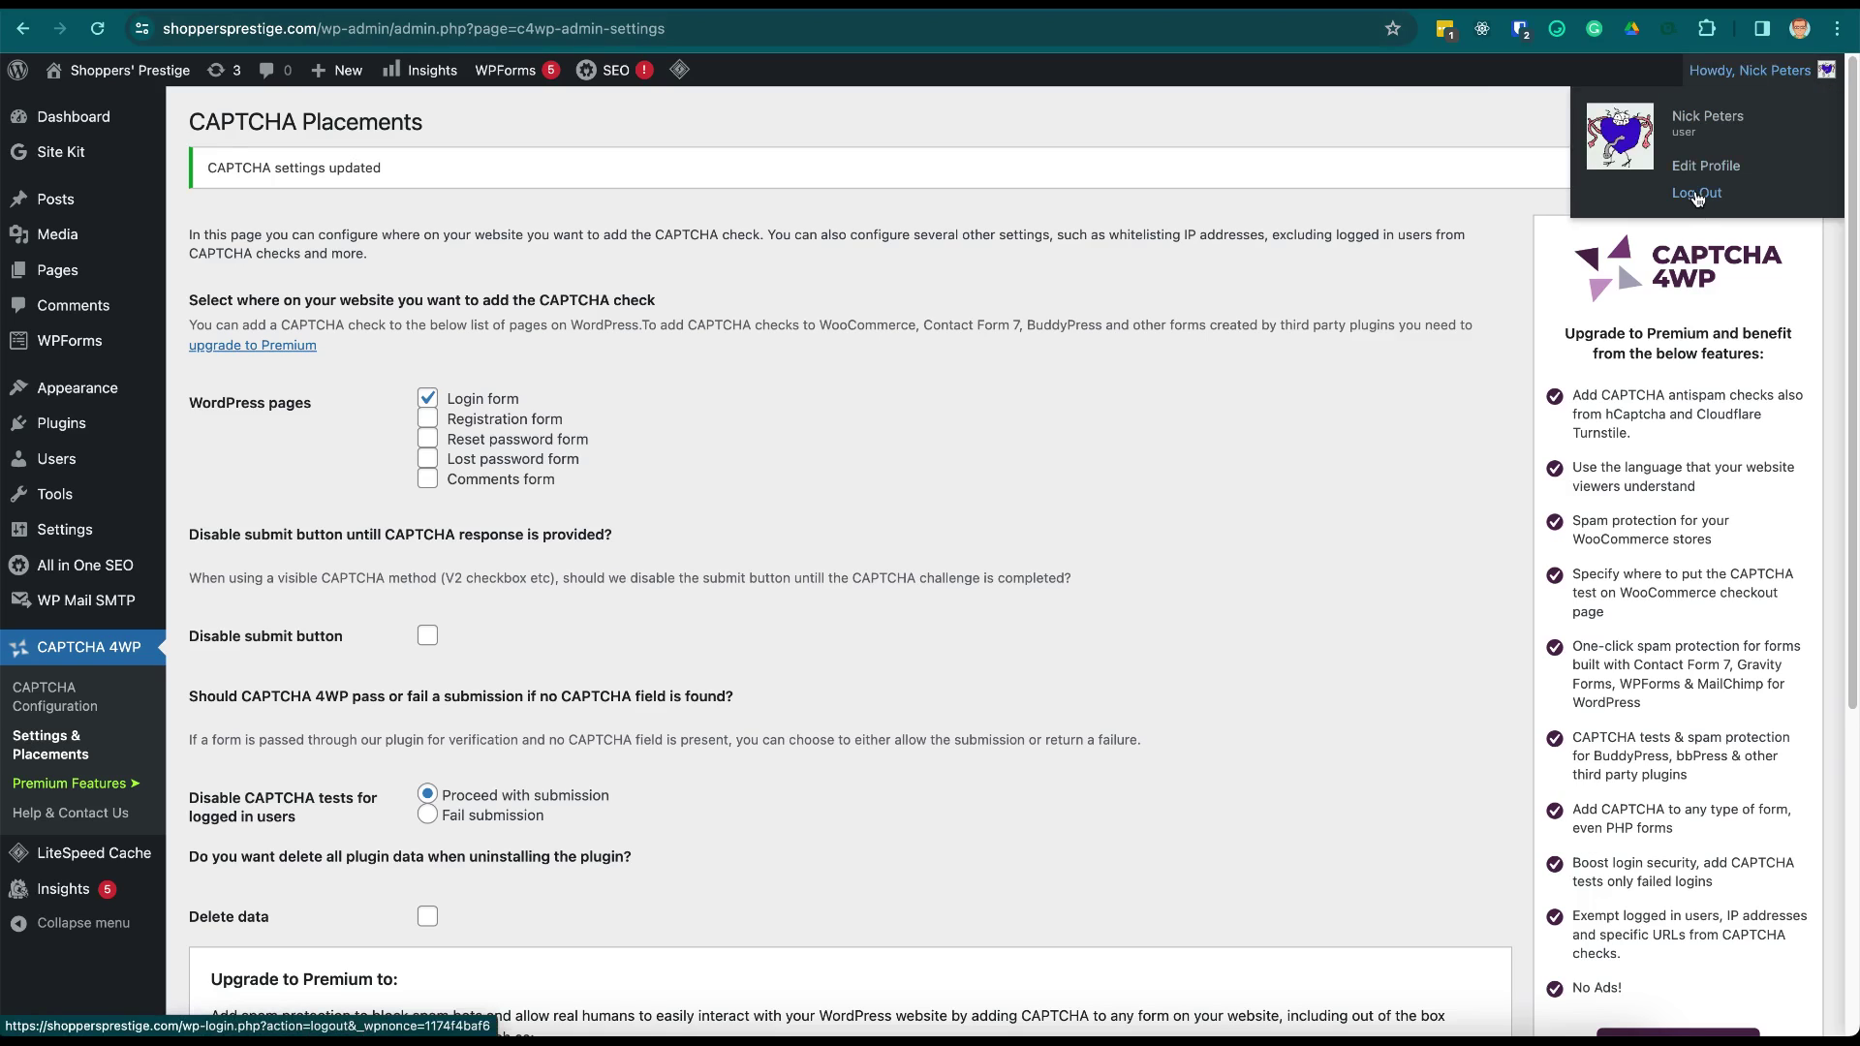
{"action": "left_click", "coordinate": [1697, 194]}
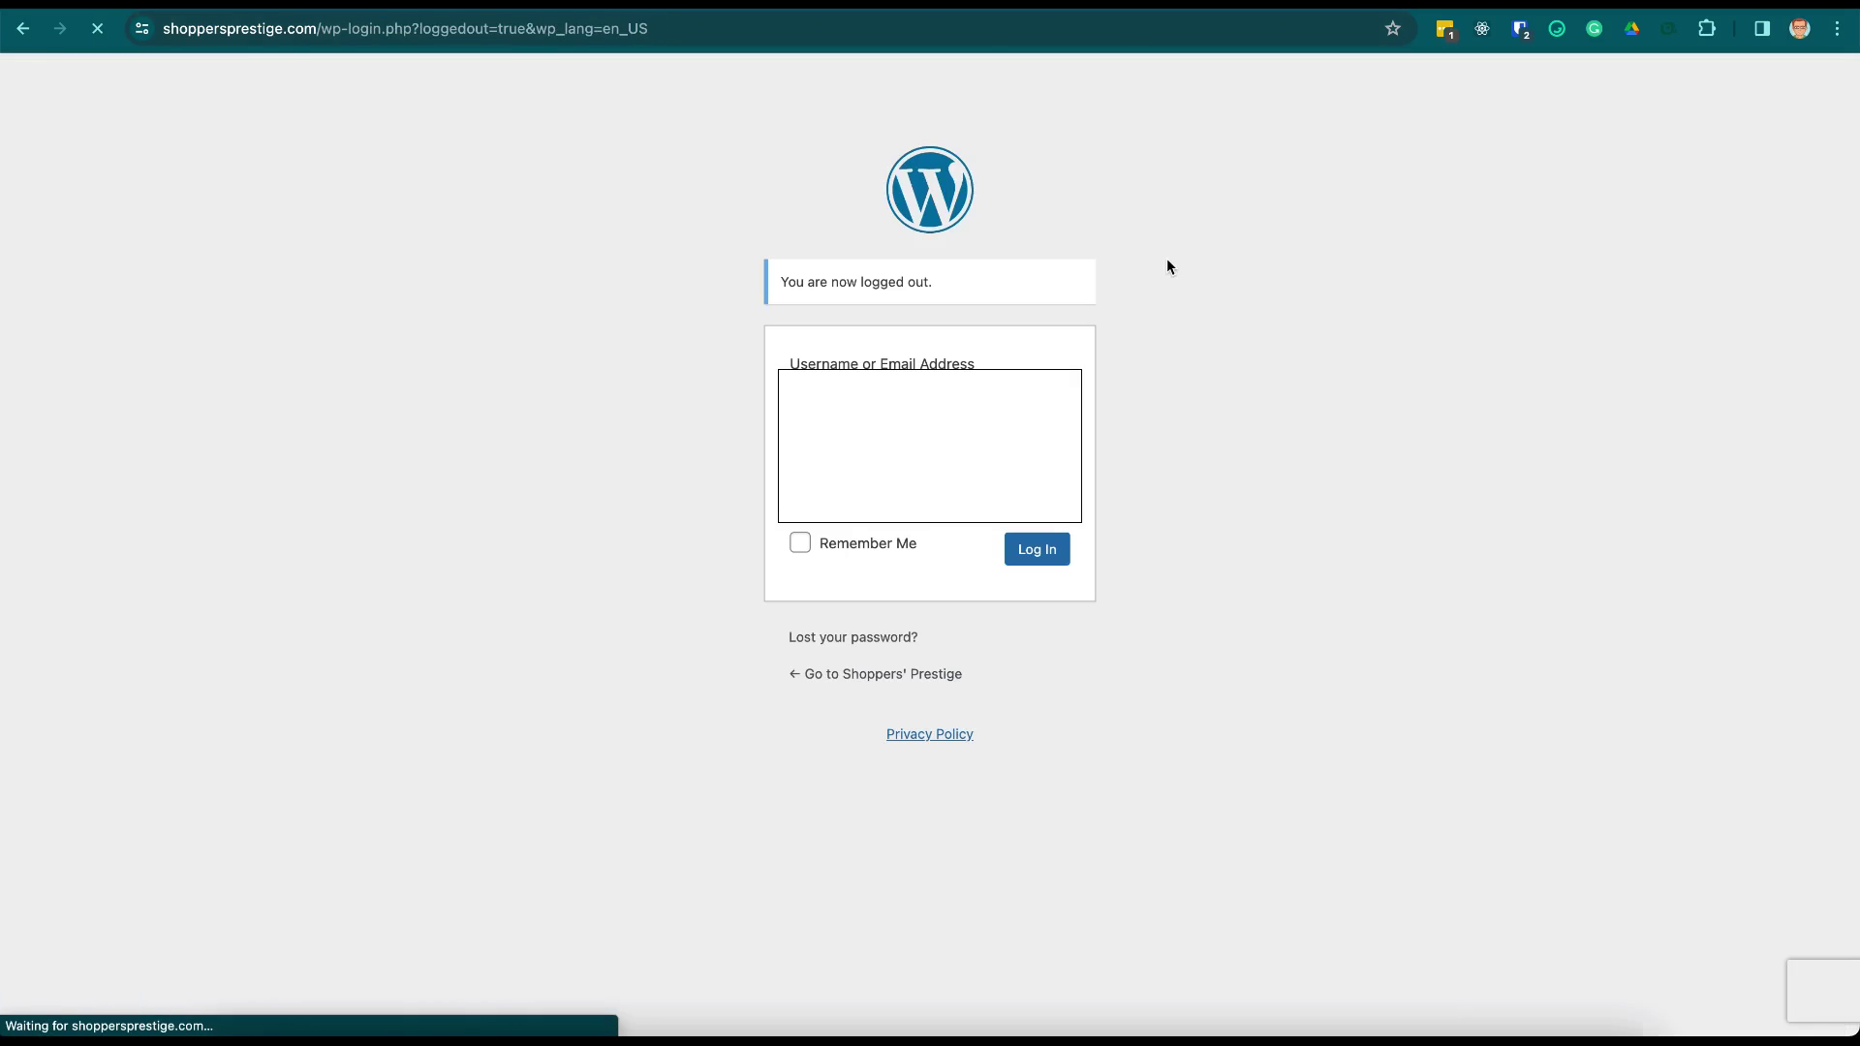